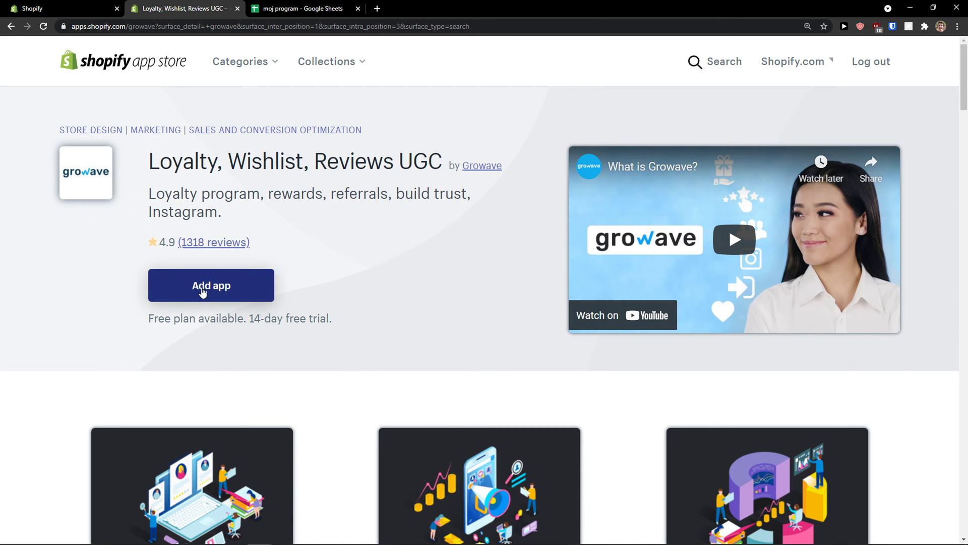
# Add Growave from its Shopify app listing and approve installing it on the store.
pyautogui.click(202, 291)
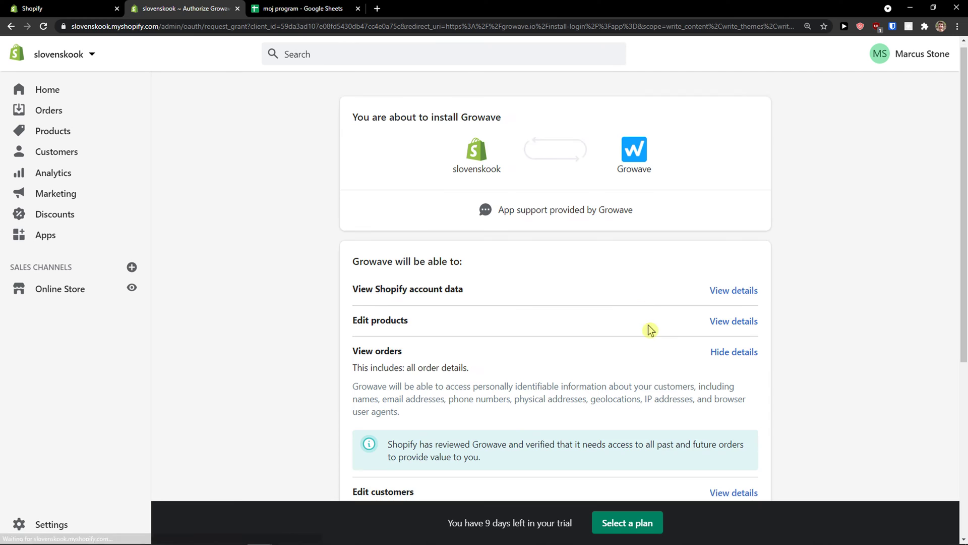
pyautogui.scroll(-5, 646, 328)
pyautogui.click(747, 409)
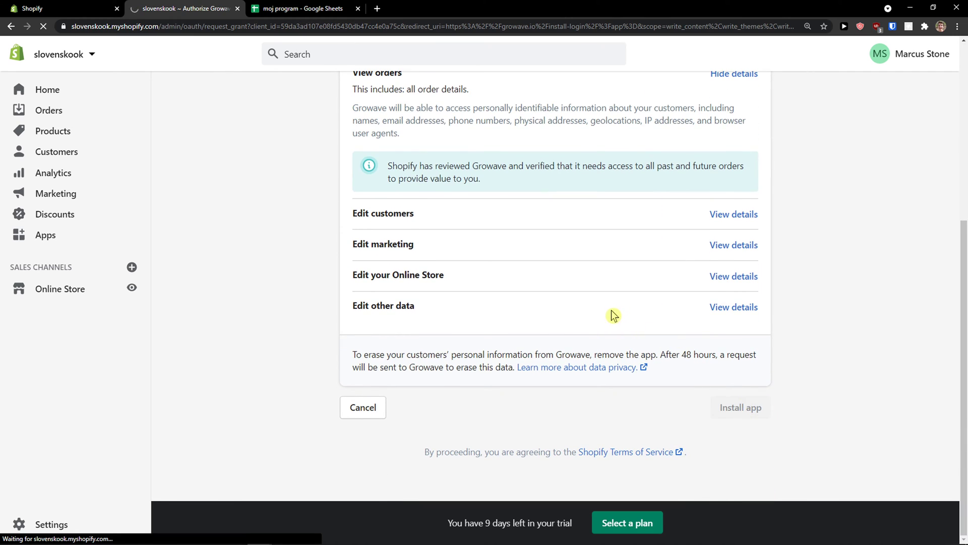
pyautogui.scroll(3, 612, 316)
pyautogui.scroll(-3, 585, 318)
pyautogui.scroll(2, 631, 297)
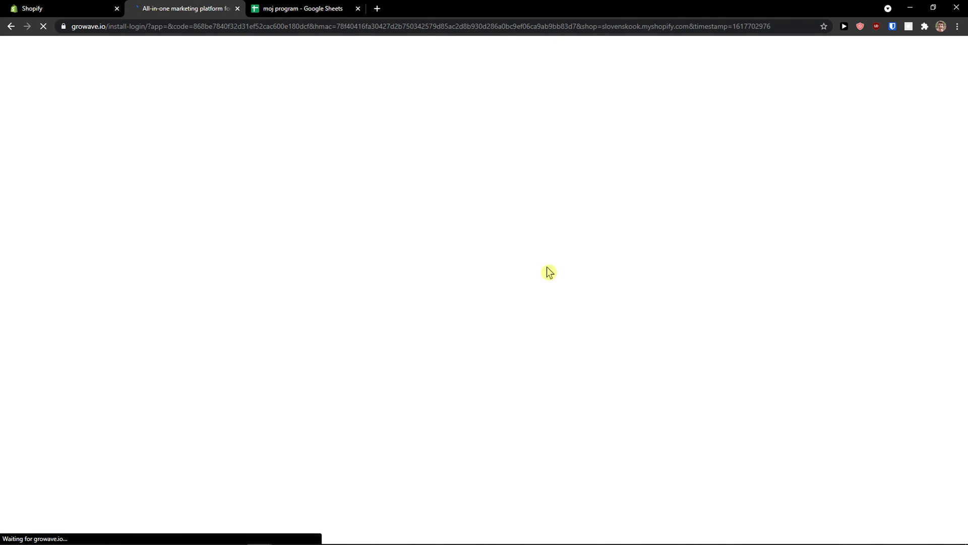
pyautogui.moveTo(494, 343); pyautogui.dragTo(433, 114)
# Read the Growave welcome page and continue to the Rewards step.
pyautogui.click(433, 114)
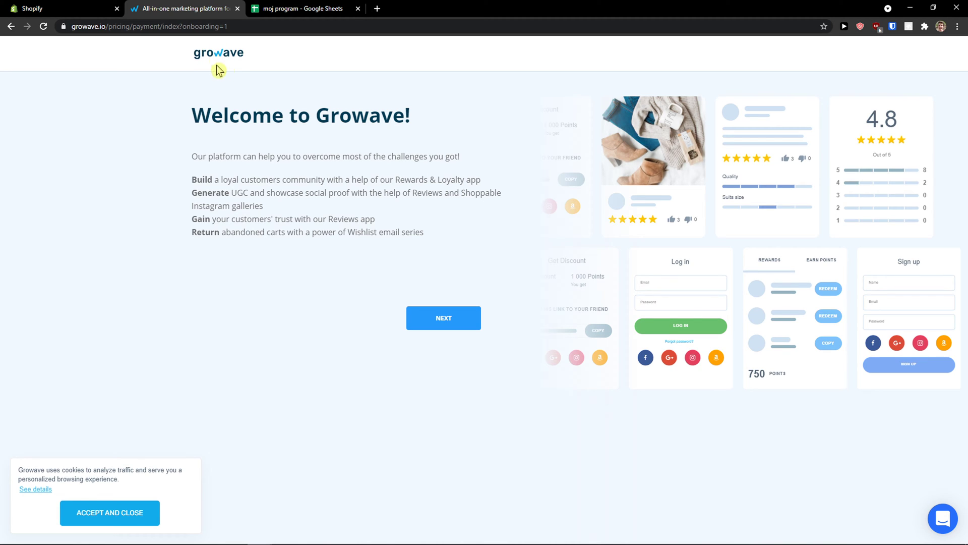
pyautogui.moveTo(352, 114); pyautogui.dragTo(310, 114)
pyautogui.click(353, 116)
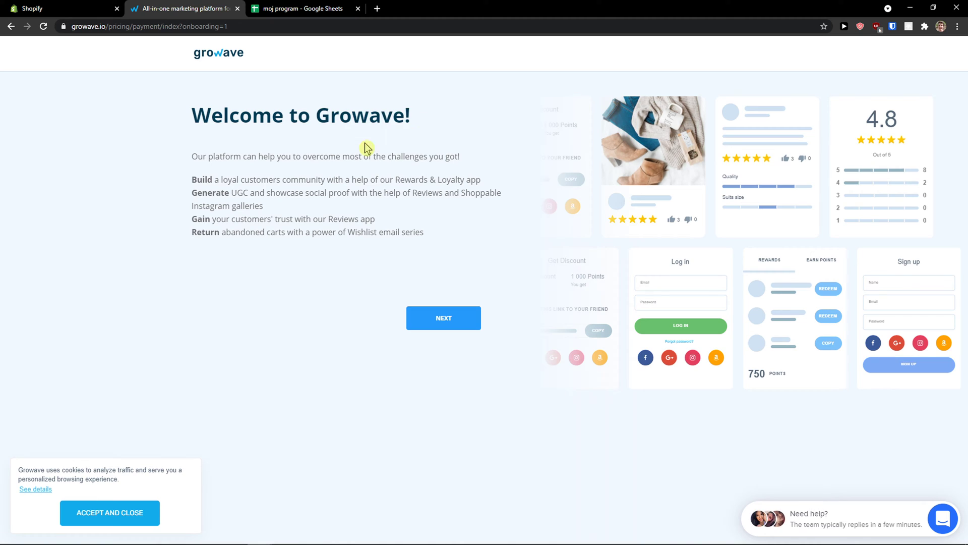
pyautogui.moveTo(426, 233); pyautogui.dragTo(296, 196)
pyautogui.click(240, 218)
pyautogui.moveTo(426, 233); pyautogui.dragTo(196, 218)
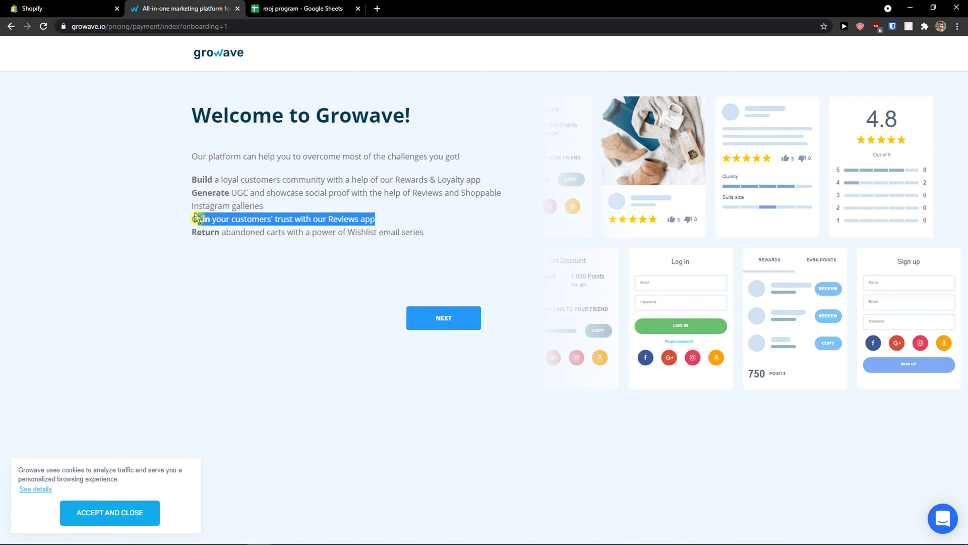
pyautogui.click(444, 317)
# Read the Rewards description and opt in to the Rewards app.
pyautogui.moveTo(517, 326); pyautogui.dragTo(359, 231)
pyautogui.click(288, 196)
pyautogui.moveTo(199, 179); pyautogui.dragTo(402, 183)
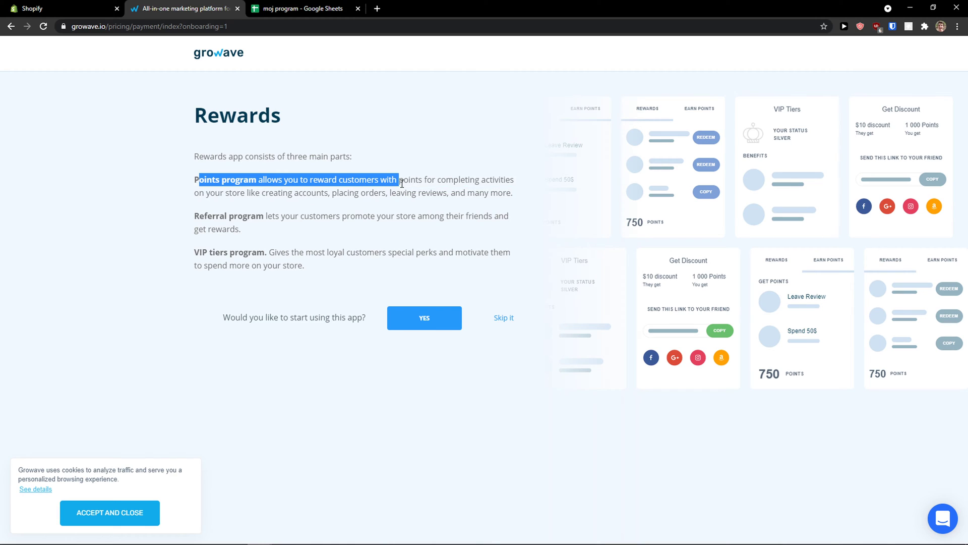
pyautogui.moveTo(229, 214); pyautogui.dragTo(224, 215)
pyautogui.moveTo(299, 265); pyautogui.dragTo(204, 139)
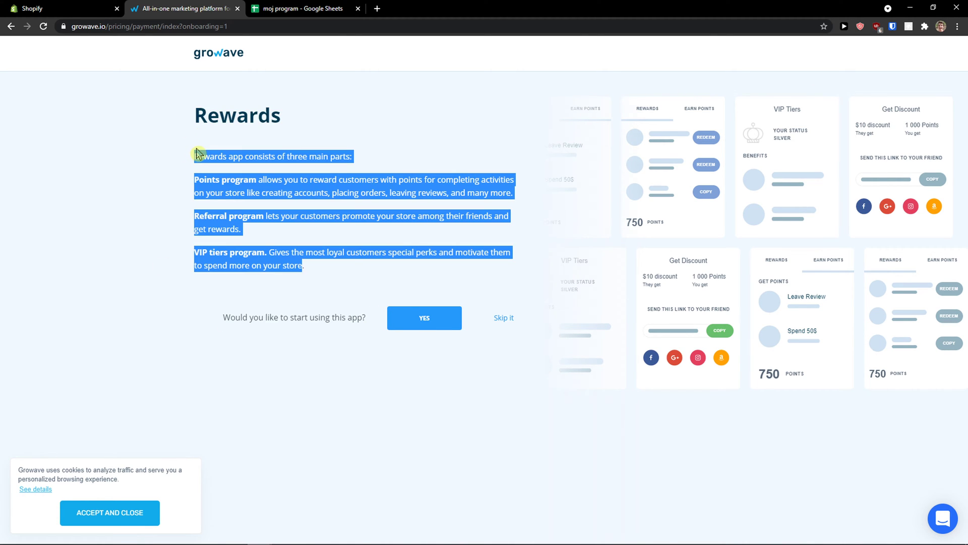
pyautogui.click(285, 198)
pyautogui.click(403, 325)
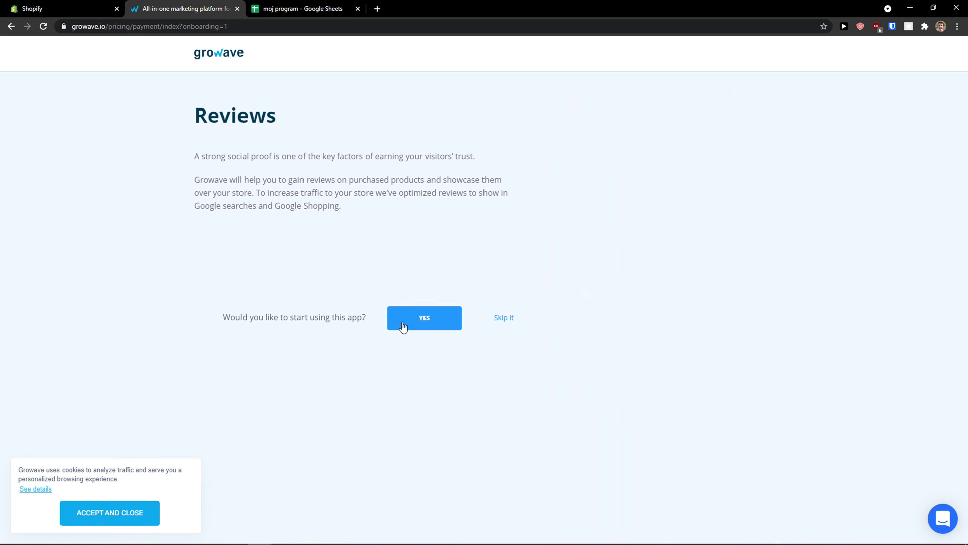
# Opt in to Reviews and Wishlist, continue past Login, and opt in to Instagram.
pyautogui.moveTo(342, 207); pyautogui.dragTo(296, 193)
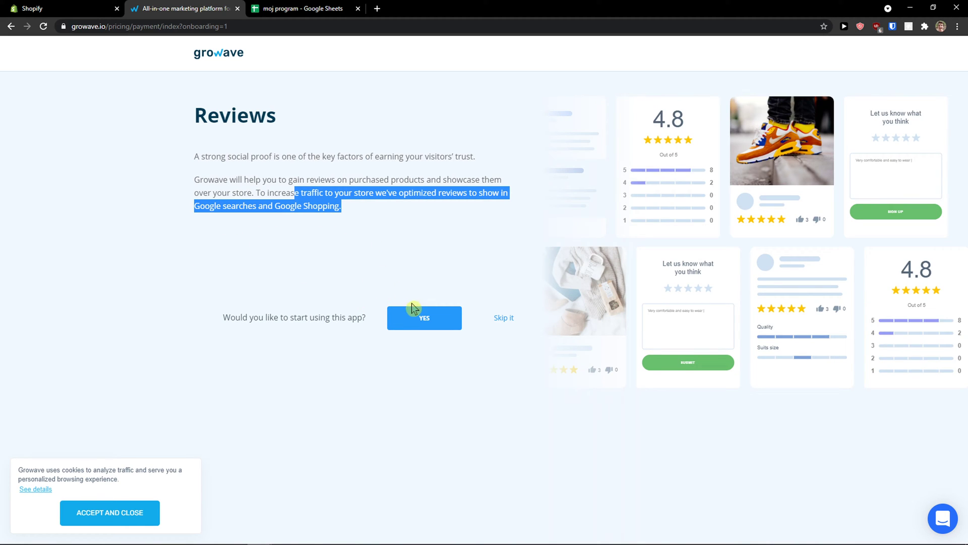
pyautogui.click(414, 319)
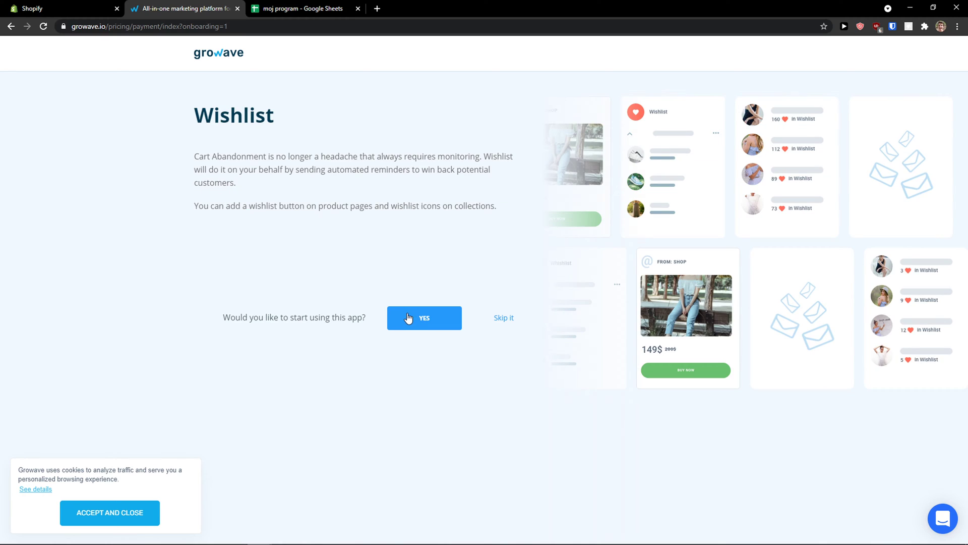
pyautogui.click(409, 317)
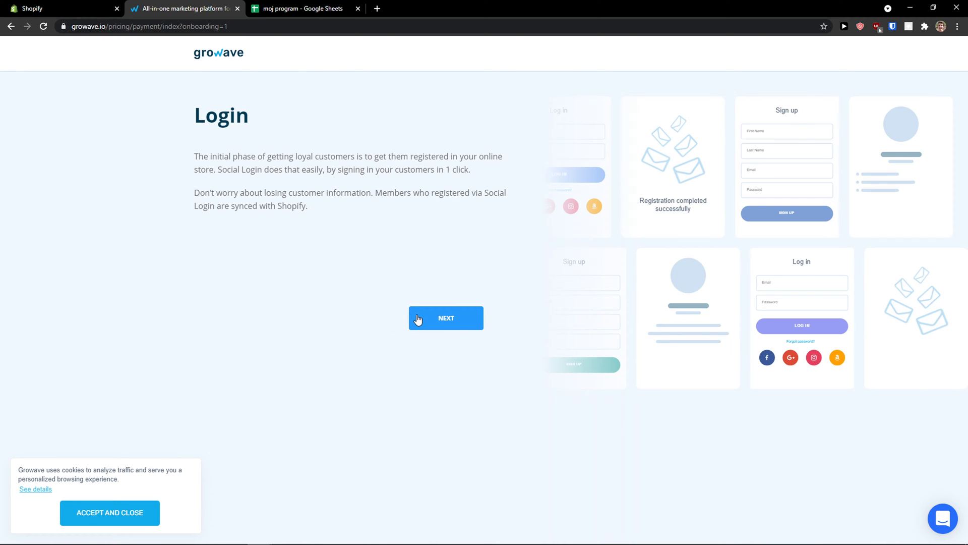
pyautogui.click(417, 319)
pyautogui.click(424, 317)
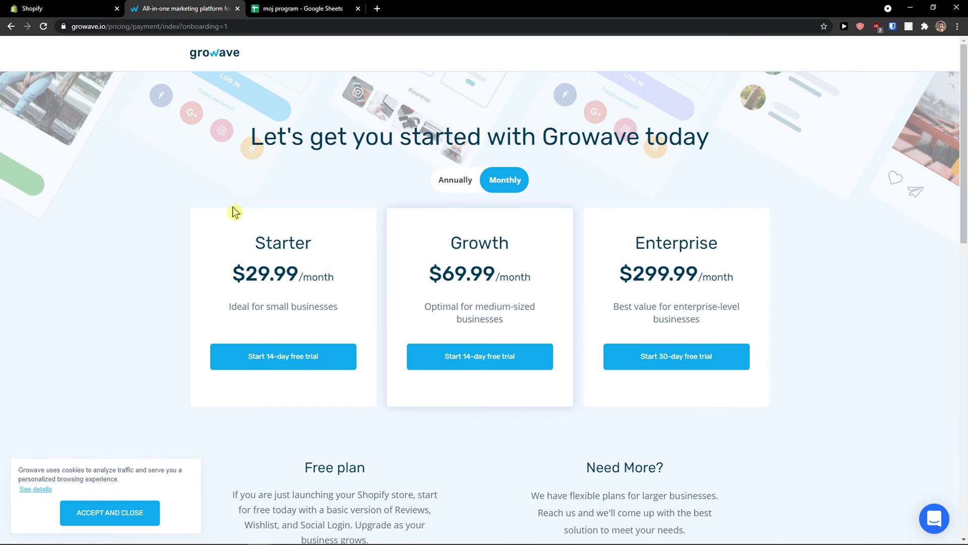
# Choose the free plan on the pricing page.
pyautogui.scroll(-6, 226, 216)
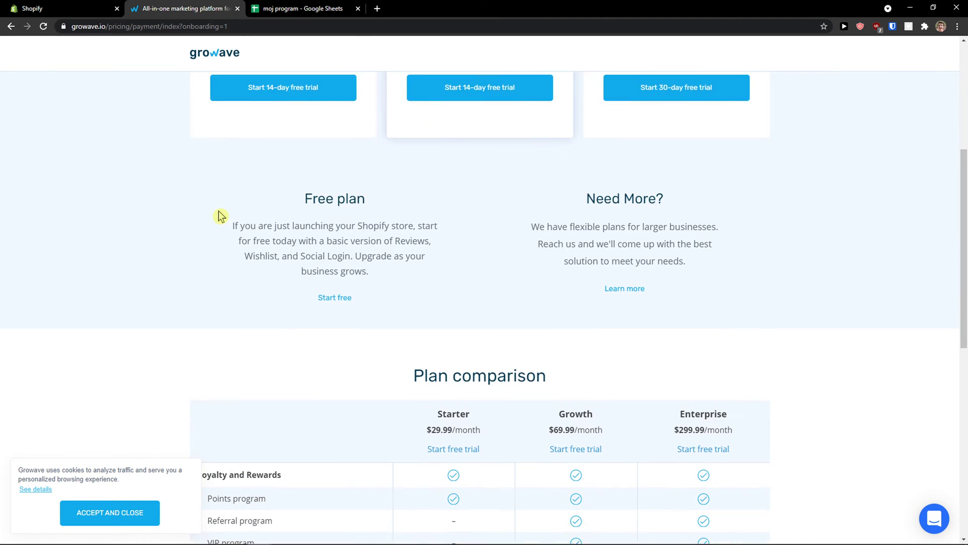
pyautogui.scroll(-1, 277, 217)
pyautogui.scroll(1, 249, 225)
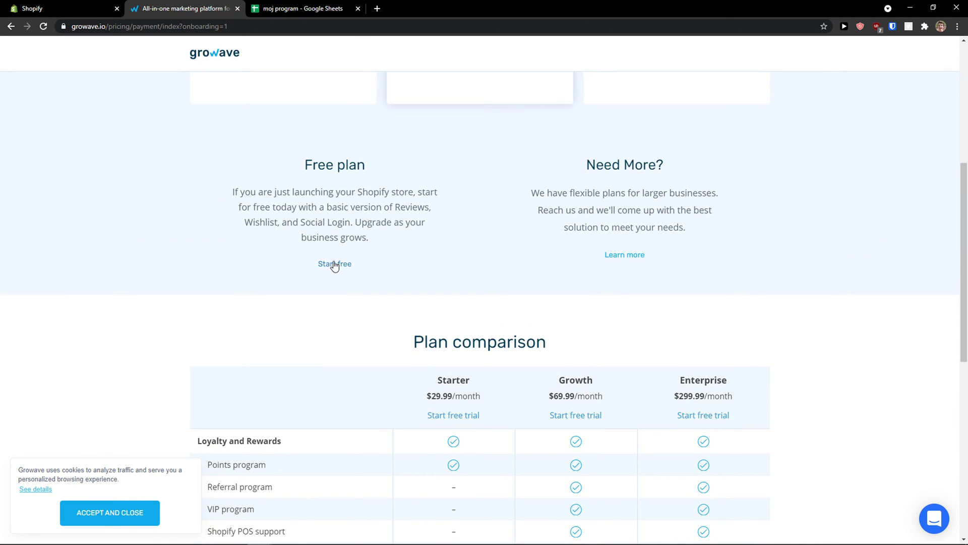
pyautogui.scroll(-2, 303, 261)
pyautogui.scroll(1, 340, 249)
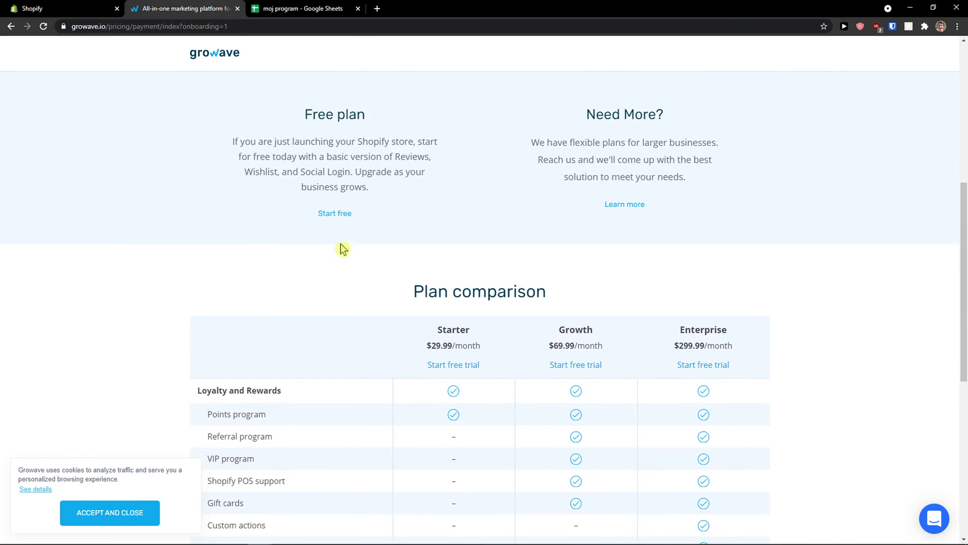
pyautogui.click(332, 214)
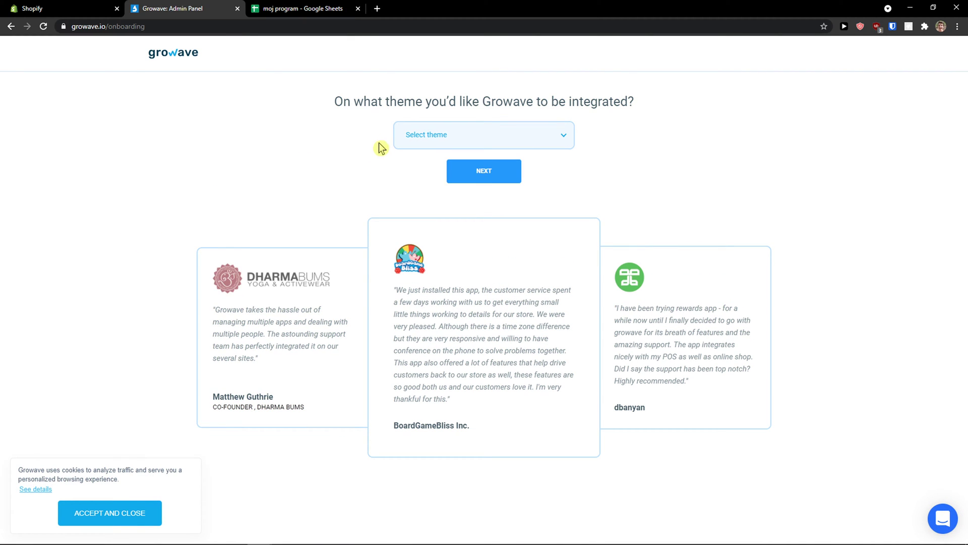
# Integrate Growave with the Debut (current live) theme and continue.
pyautogui.click(478, 135)
pyautogui.click(483, 145)
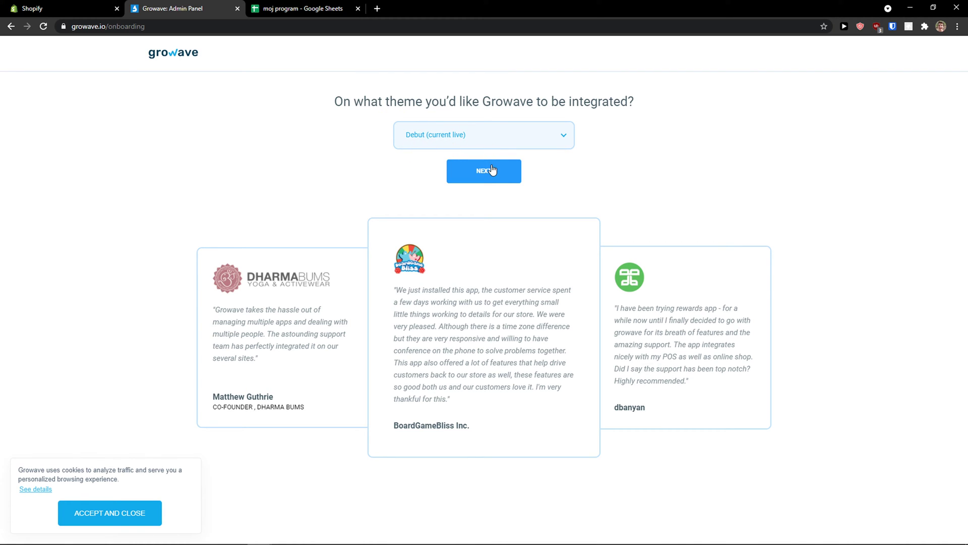
pyautogui.click(487, 171)
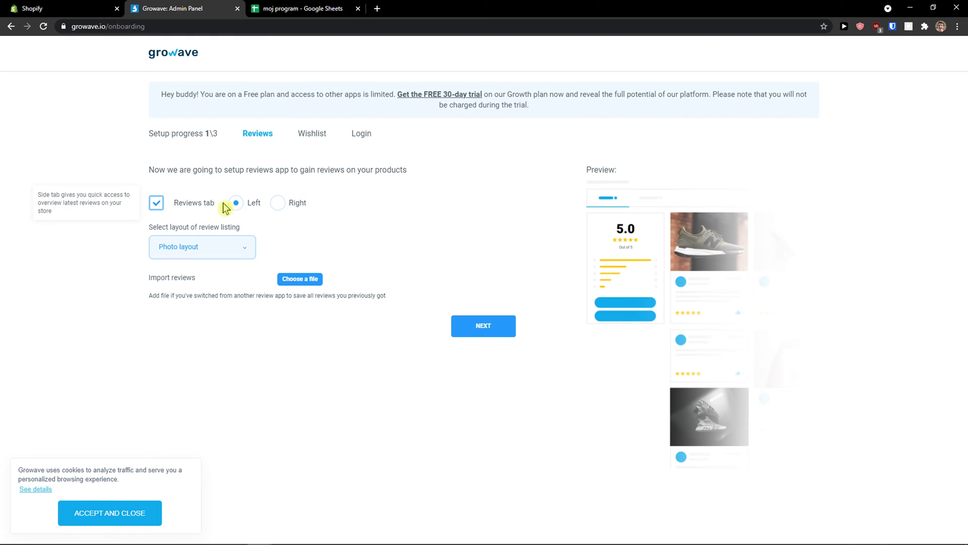
# Keep the Reviews side tab enabled and settle on the Photo review layout.
pyautogui.moveTo(142, 172); pyautogui.dragTo(428, 179)
pyautogui.click(156, 204)
pyautogui.click(157, 204)
pyautogui.click(276, 205)
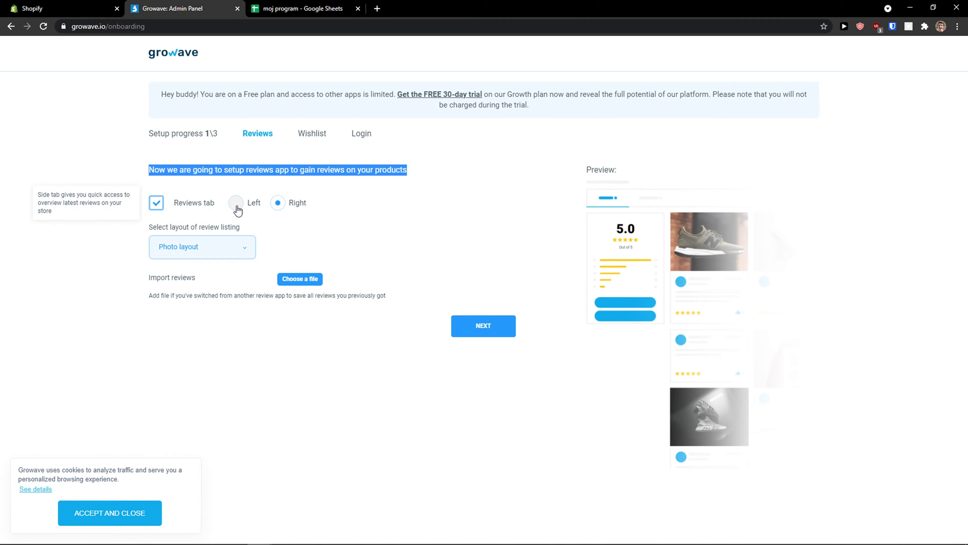
pyautogui.click(241, 250)
pyautogui.click(219, 265)
pyautogui.click(242, 248)
pyautogui.click(225, 274)
pyautogui.click(229, 248)
pyautogui.click(224, 266)
pyautogui.click(238, 248)
pyautogui.click(225, 273)
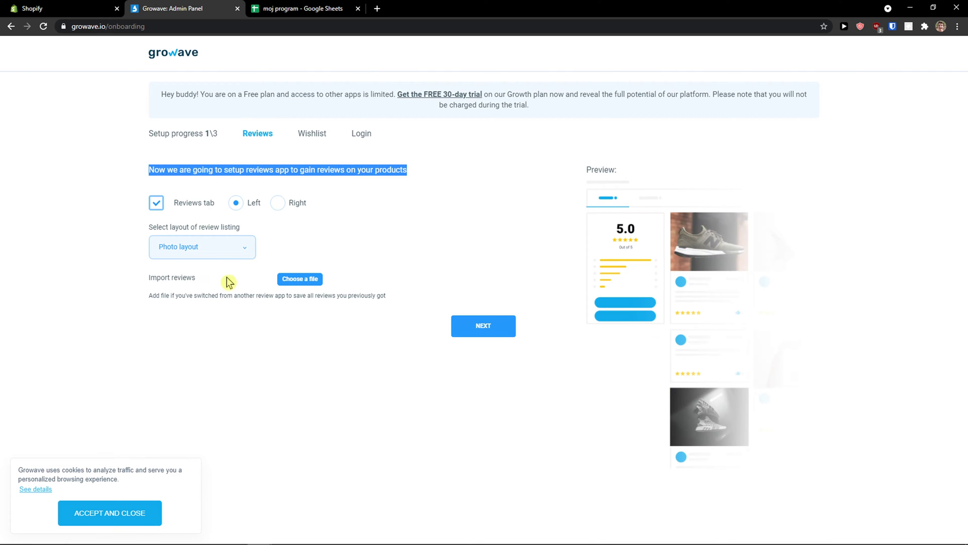
# Place the Reviews tab on the left and save the Reviews settings.
pyautogui.click(278, 203)
pyautogui.click(243, 208)
pyautogui.click(359, 330)
pyautogui.click(478, 333)
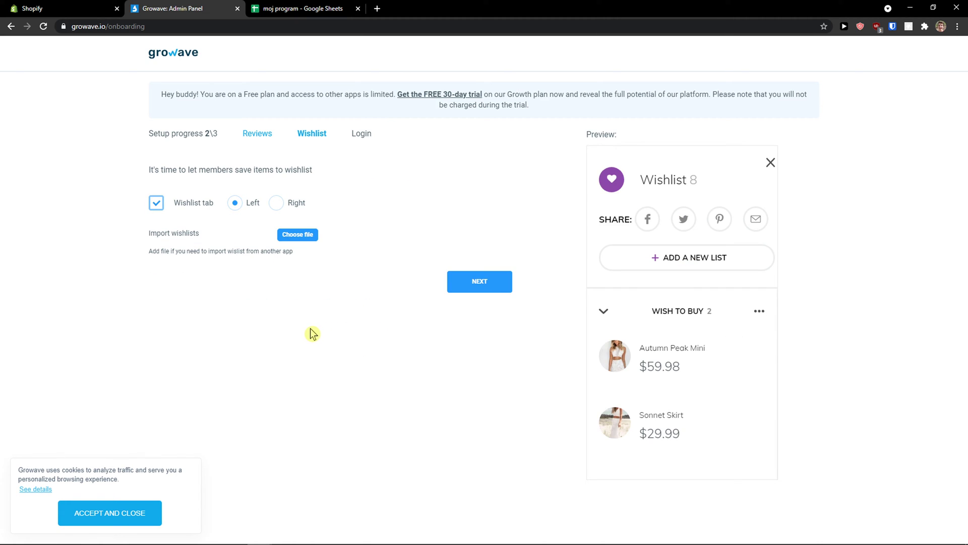
# Keep the Wishlist side tab enabled on the left and save it.
pyautogui.moveTo(149, 169); pyautogui.dragTo(350, 182)
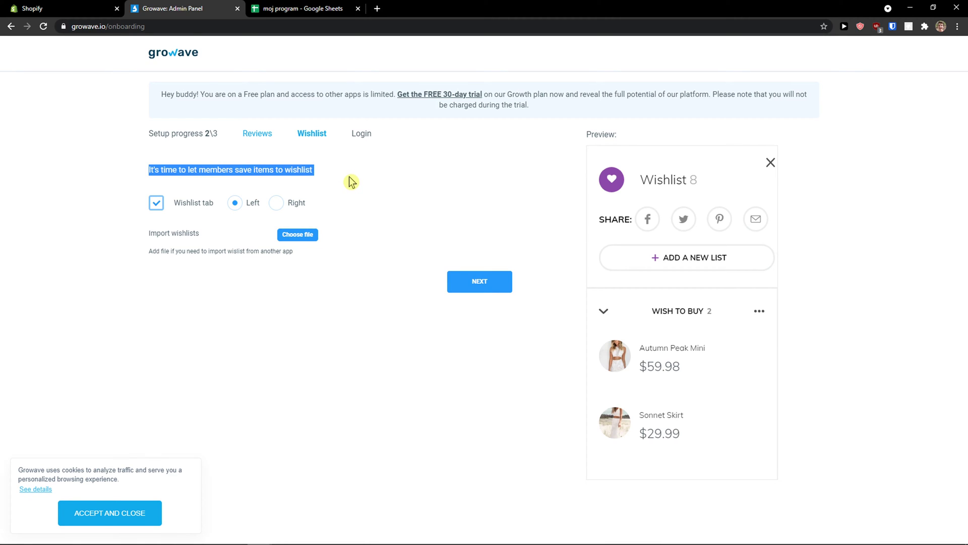
pyautogui.click(351, 181)
pyautogui.click(150, 207)
pyautogui.click(151, 205)
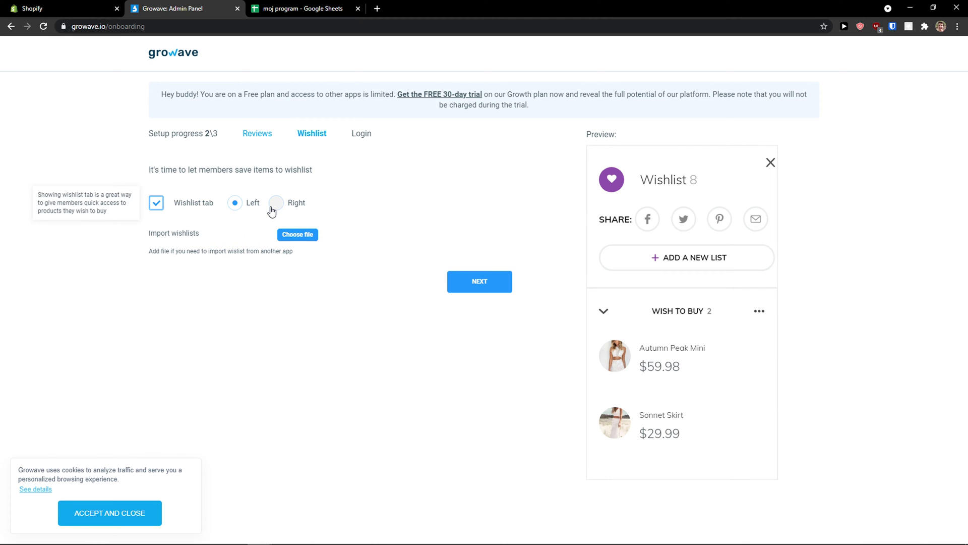
pyautogui.click(237, 207)
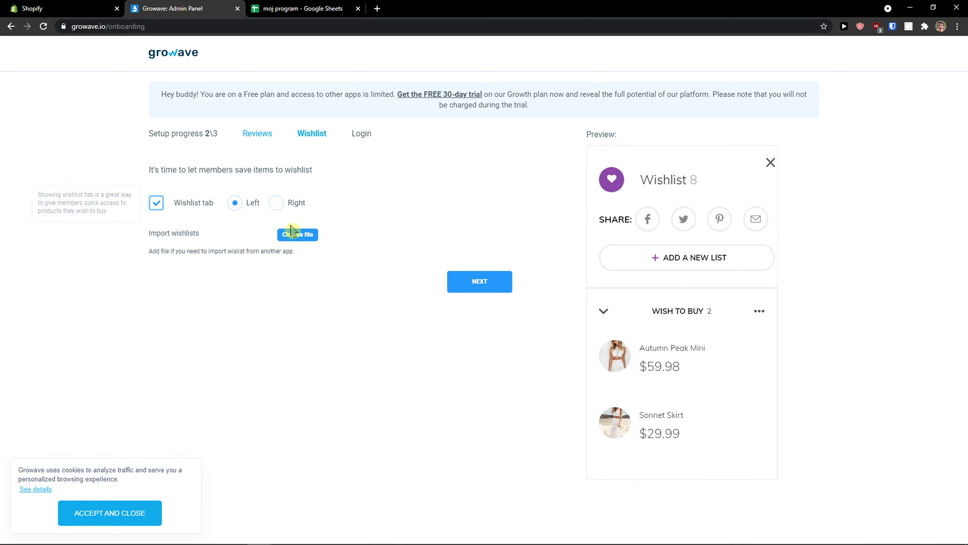
pyautogui.click(483, 288)
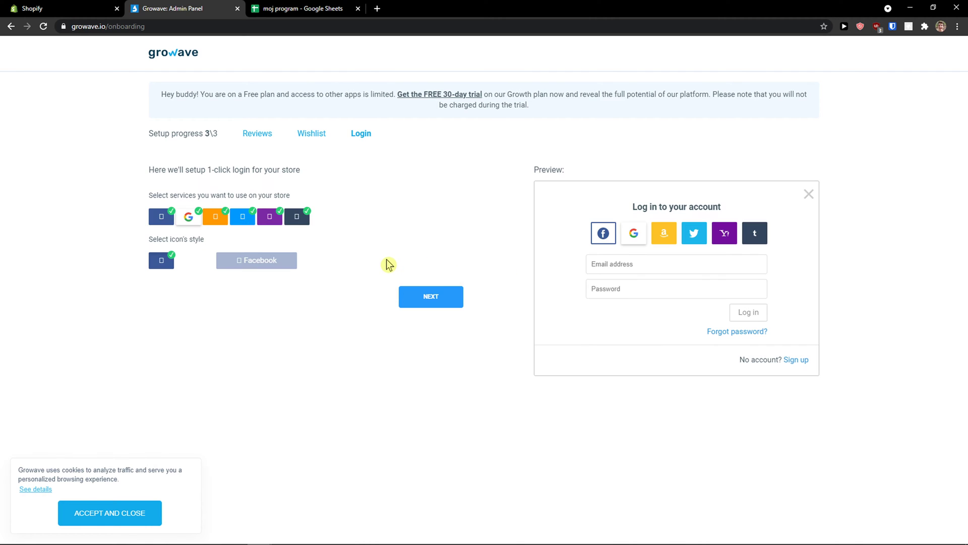
# Save the 1-click Login settings and install the chosen widgets on the store.
pyautogui.moveTo(158, 194); pyautogui.dragTo(232, 202)
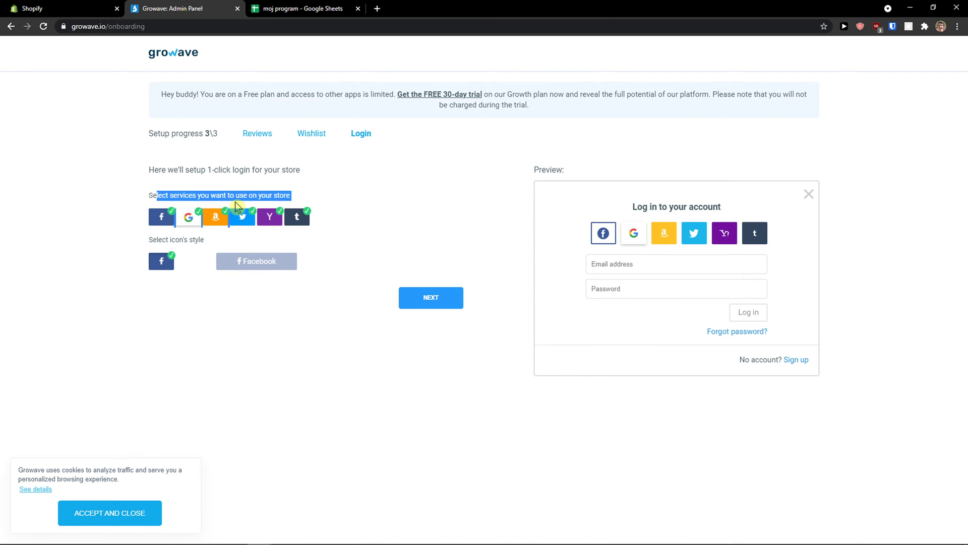
pyautogui.moveTo(182, 170); pyautogui.dragTo(325, 179)
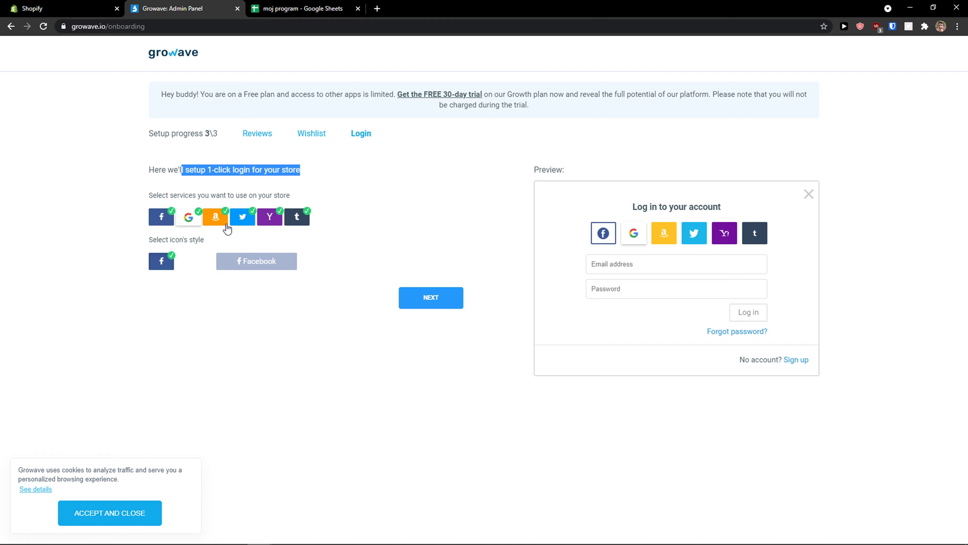
pyautogui.click(418, 308)
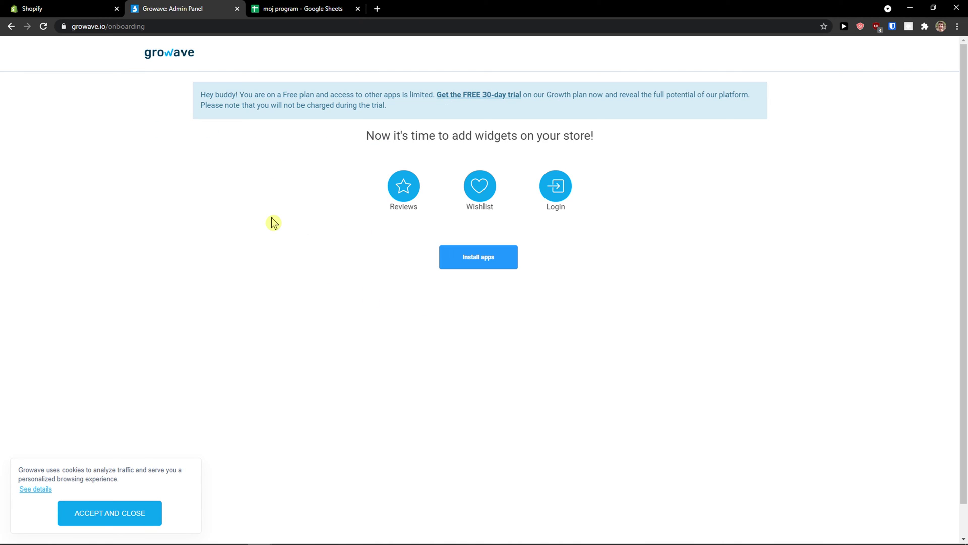
pyautogui.scroll(-1, 382, 286)
pyautogui.scroll(1, 383, 285)
pyautogui.click(485, 254)
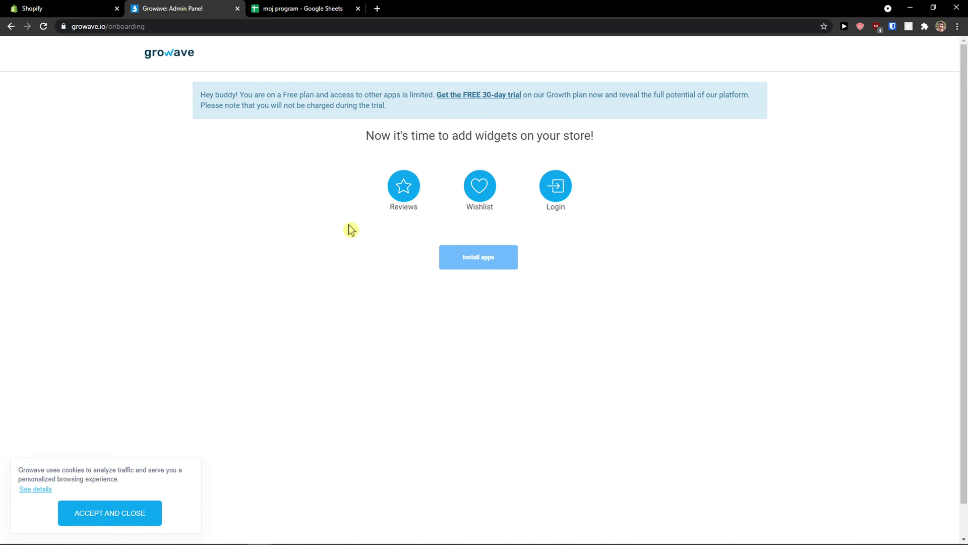
pyautogui.moveTo(314, 135); pyautogui.dragTo(575, 151)
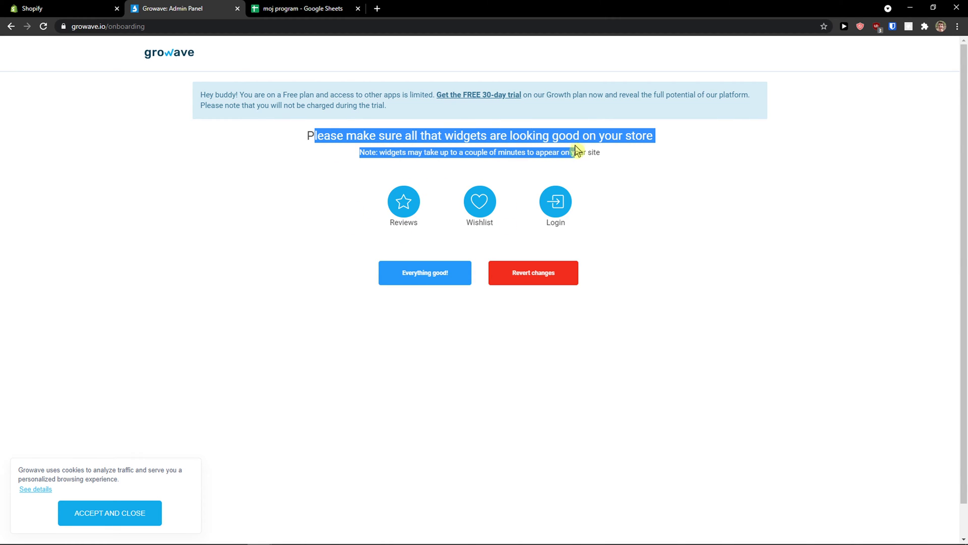
pyautogui.click(642, 152)
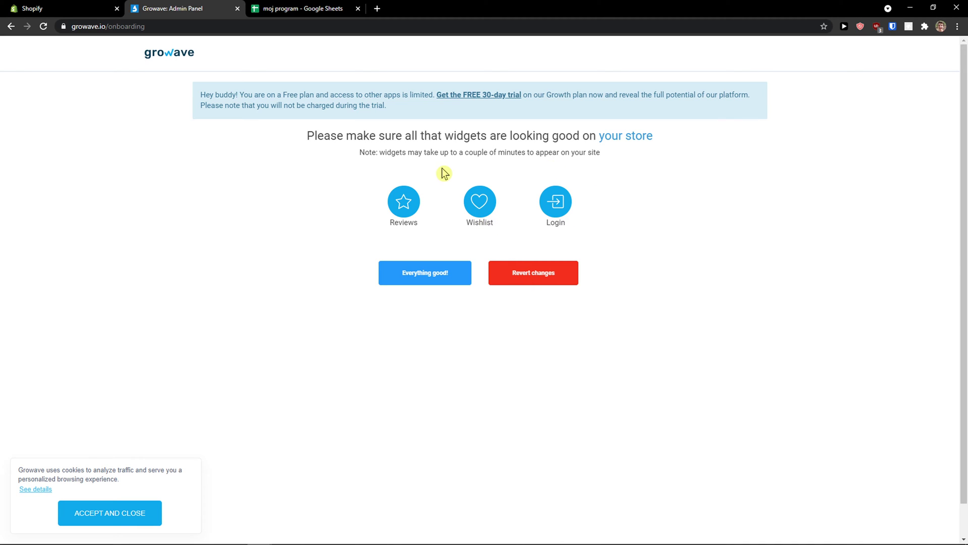
# Preview the live storefront from Online Store in the Shopify admin.
pyautogui.click(93, 8)
pyautogui.click(132, 287)
pyautogui.click(228, 6)
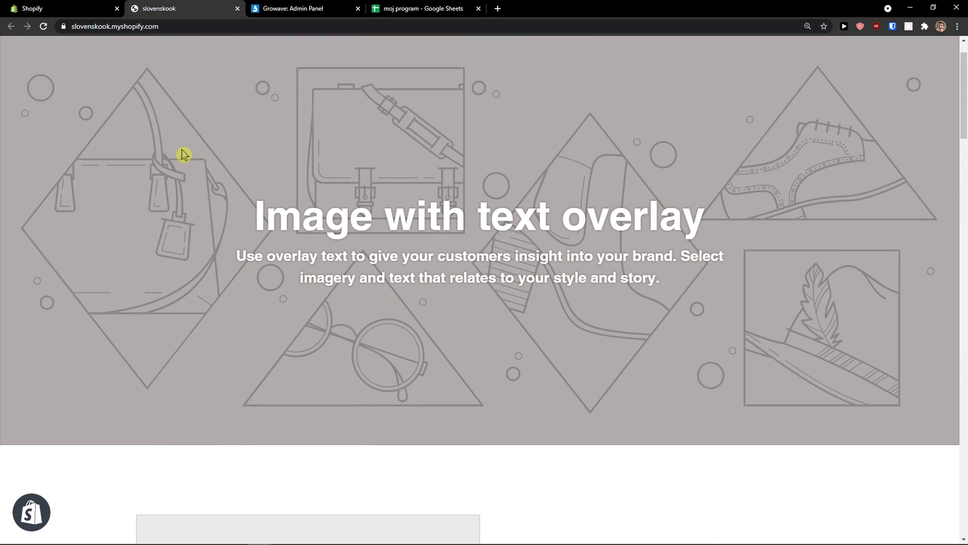
# Open and close the Coffe Perks rewards panel on the storefront, then return to Growave.
pyautogui.scroll(-4, 183, 154)
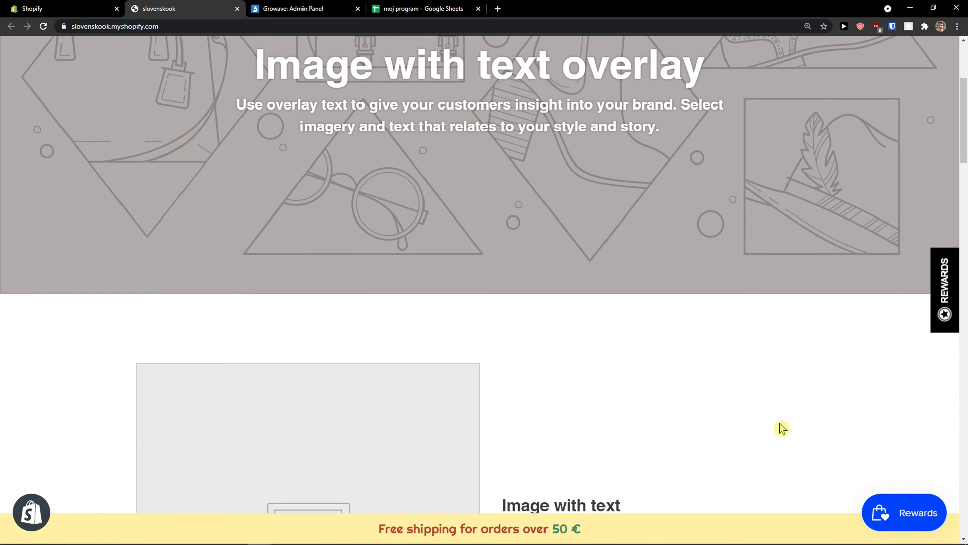
pyautogui.click(882, 510)
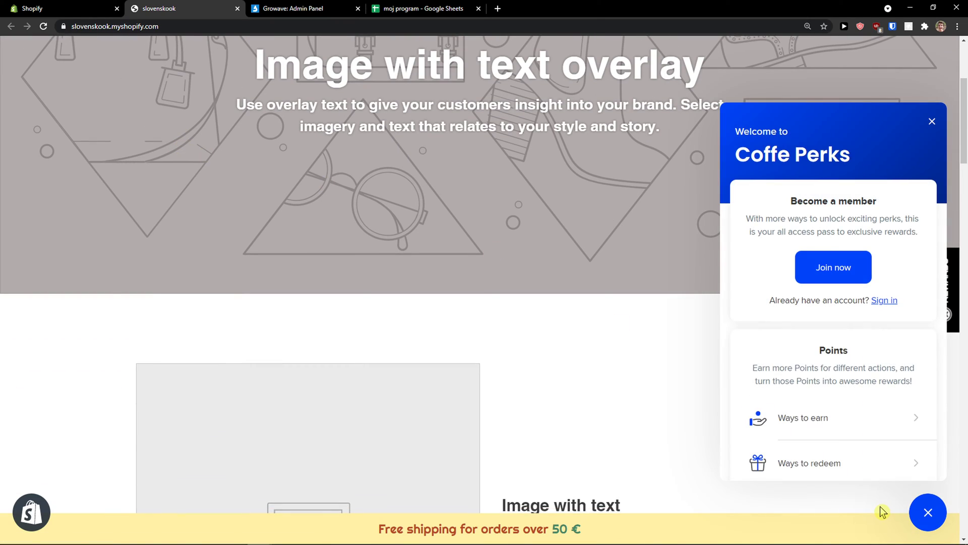
pyautogui.click(919, 512)
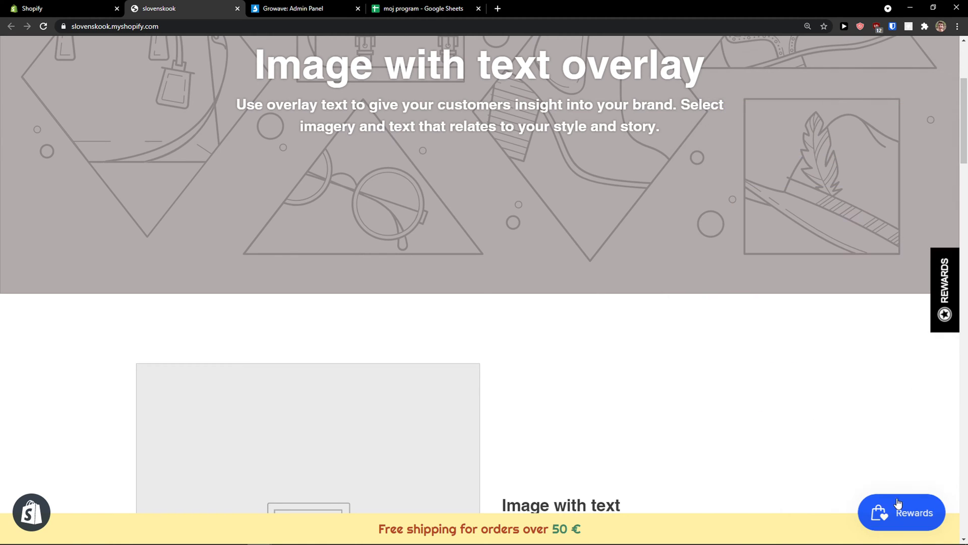
pyautogui.scroll(-4, 735, 434)
pyautogui.scroll(8, 735, 434)
pyautogui.scroll(-15, 724, 432)
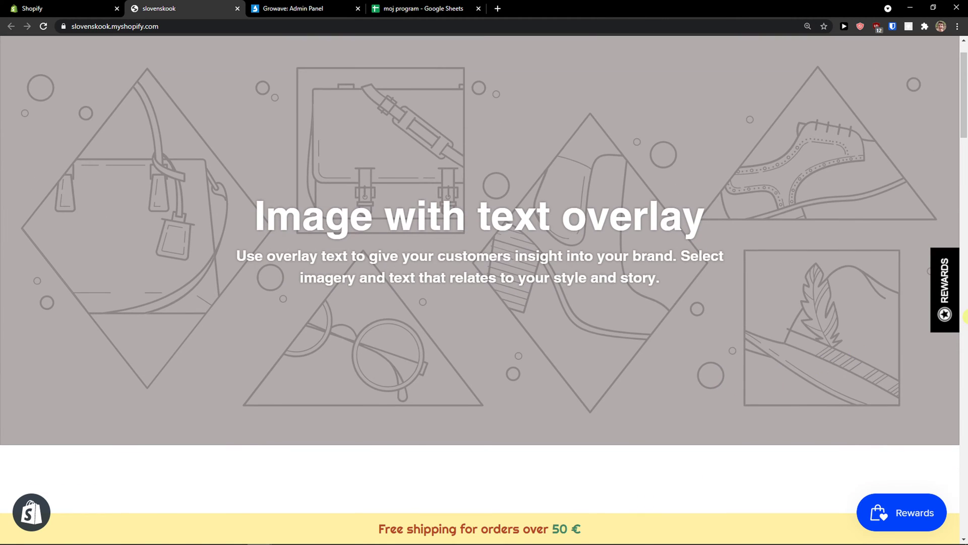
pyautogui.scroll(-5, 891, 397)
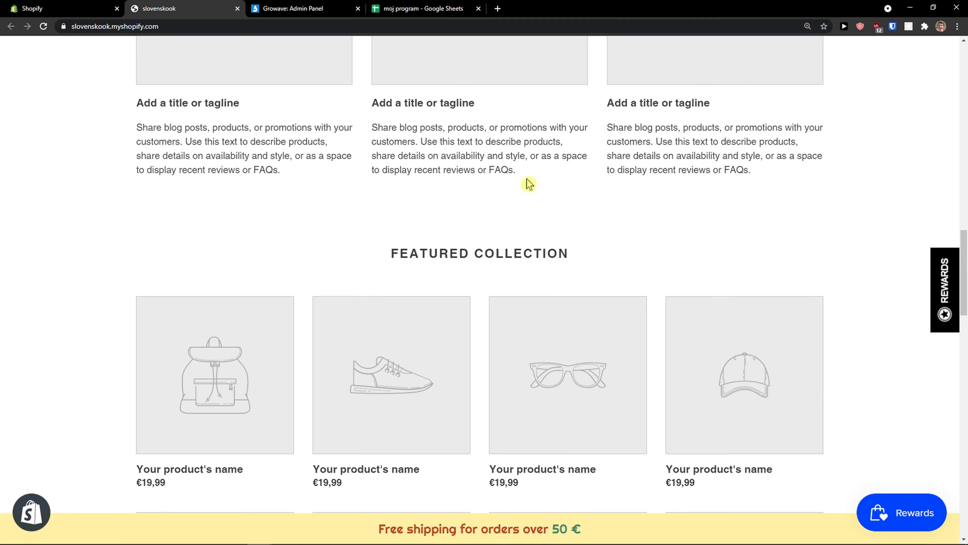
pyautogui.click(280, 10)
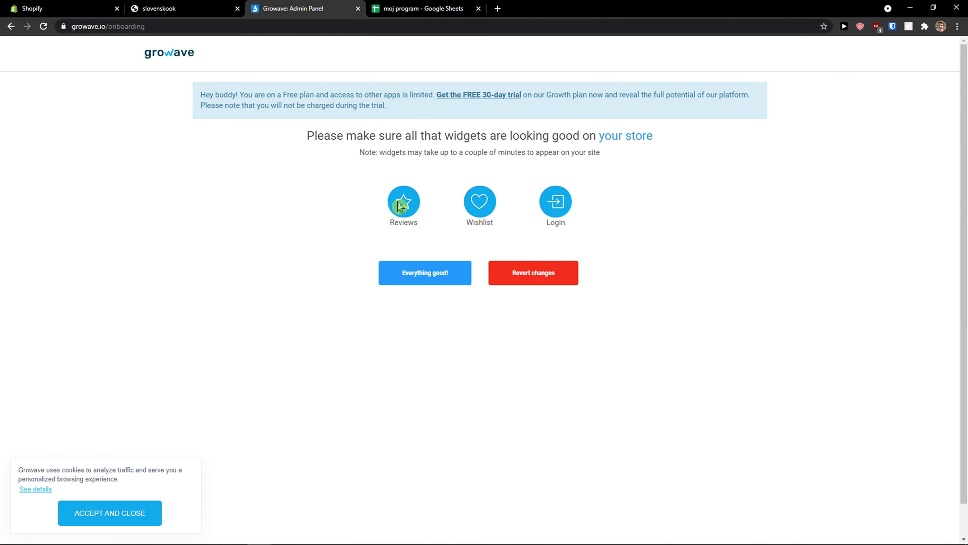
# Confirm 'Everything good!' for the widgets and request the free trial of all Growave features.
pyautogui.click(148, 512)
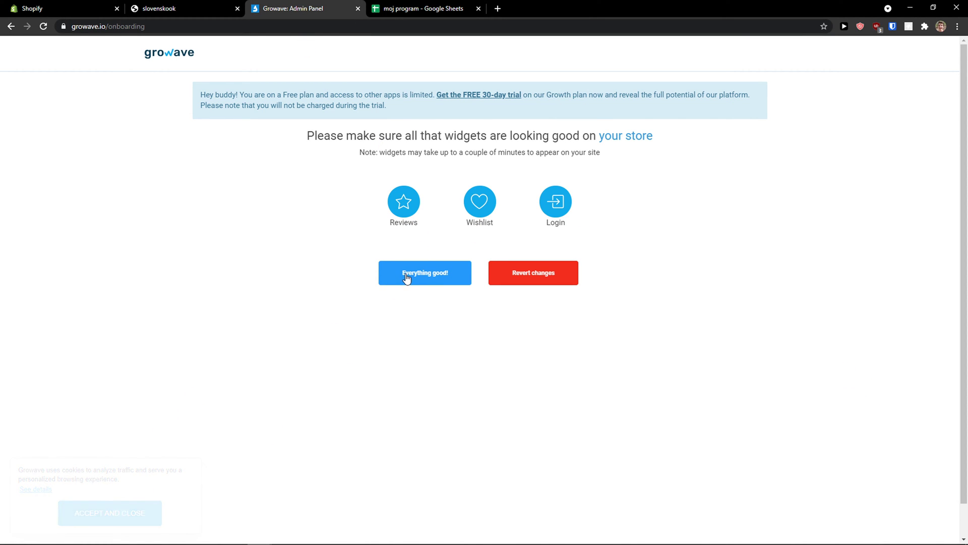
pyautogui.click(407, 277)
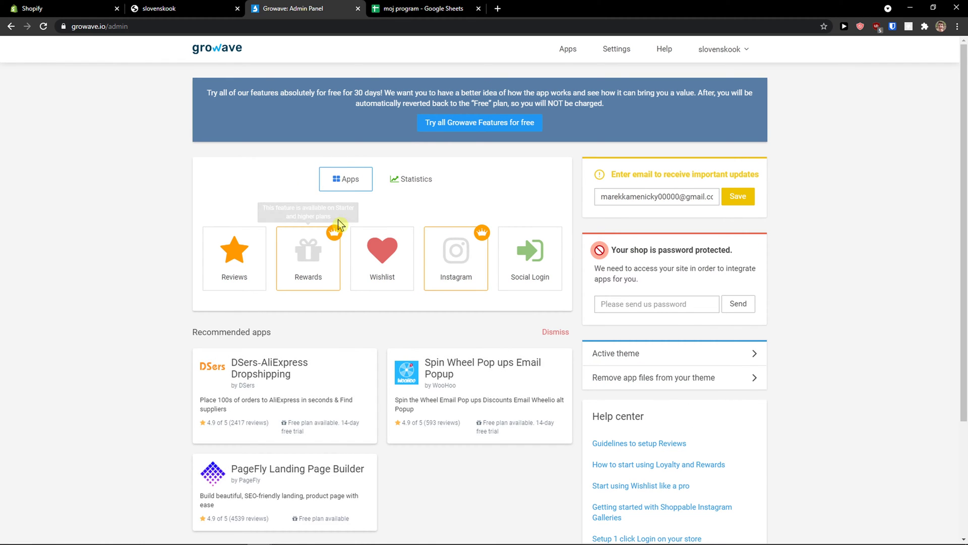
pyautogui.scroll(-1, 338, 220)
pyautogui.scroll(1, 347, 220)
pyautogui.scroll(-1, 348, 220)
pyautogui.scroll(1, 348, 222)
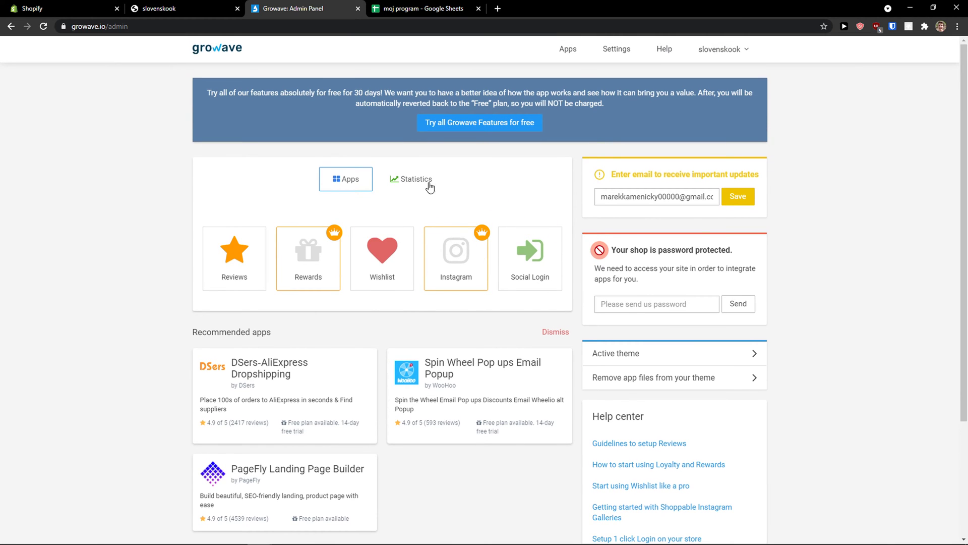
pyautogui.scroll(-1, 391, 196)
pyautogui.scroll(1, 480, 223)
pyautogui.scroll(-1, 489, 172)
pyautogui.scroll(1, 490, 191)
pyautogui.click(457, 129)
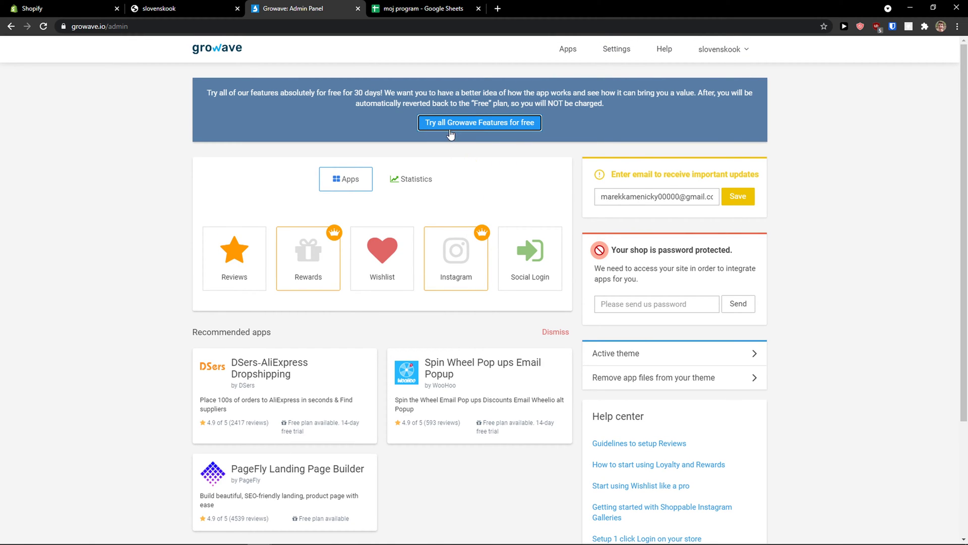
pyautogui.scroll(-1, 234, 224)
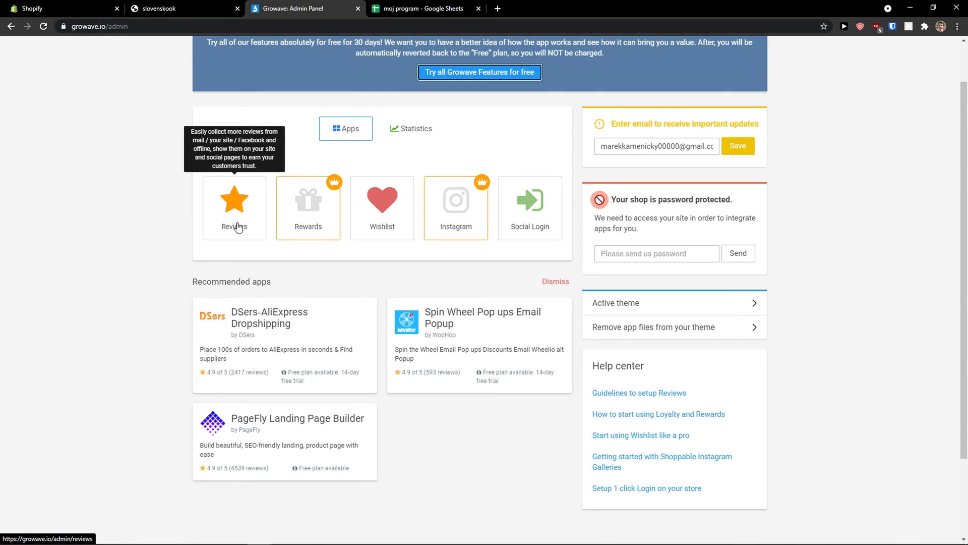
# Open the Reviews app and view its Q&A, Custom Forms and Social reviews tabs.
pyautogui.click(239, 228)
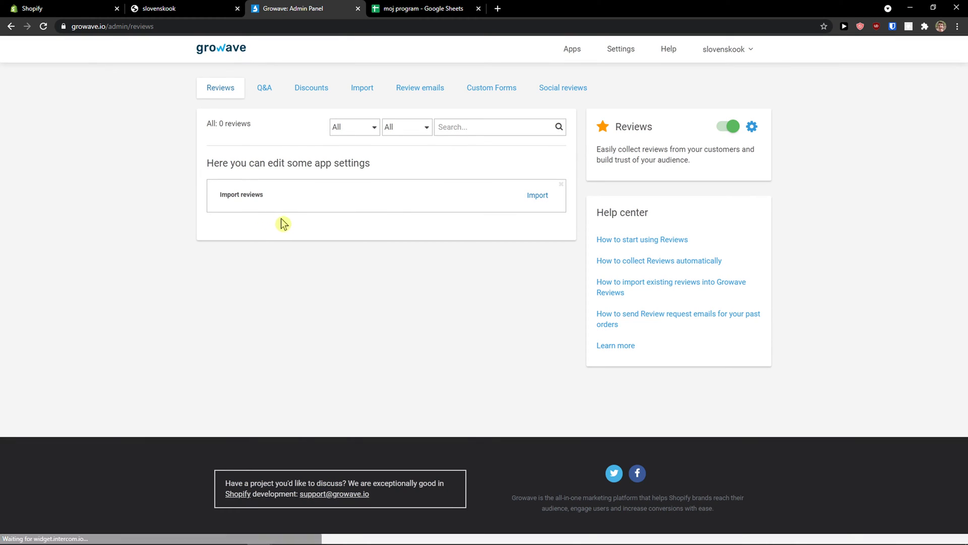
pyautogui.click(274, 94)
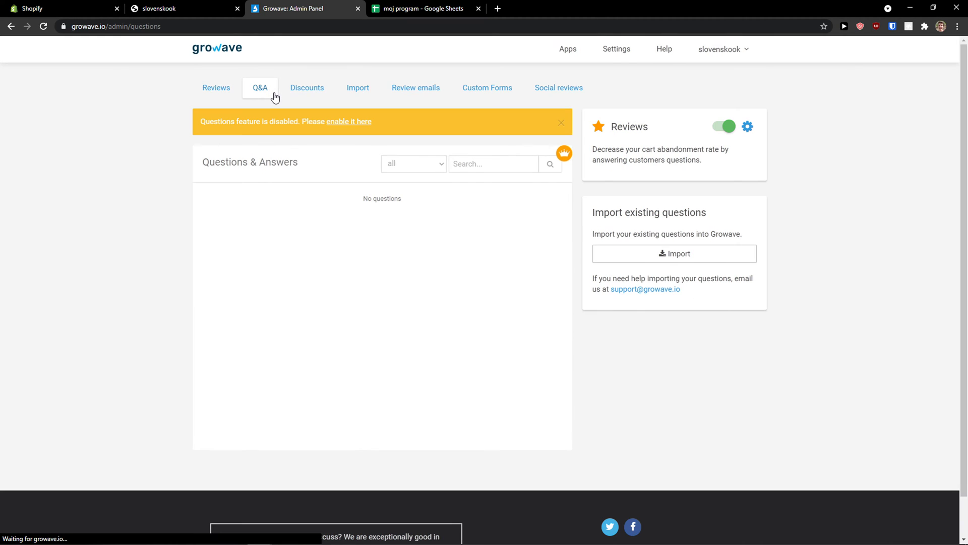
pyautogui.click(474, 94)
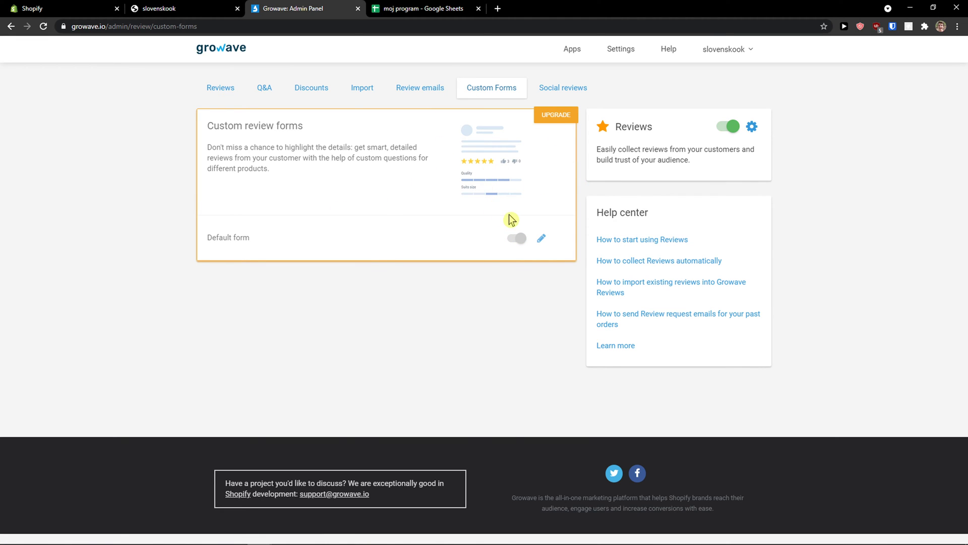
pyautogui.click(565, 95)
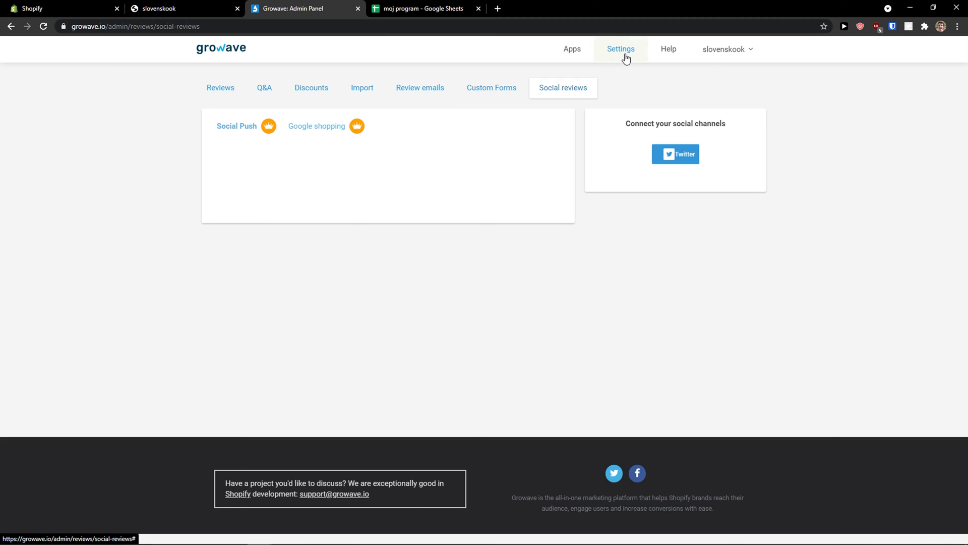
# Open General Settings, then the widget Design settings.
pyautogui.moveTo(622, 55)
pyautogui.click(603, 80)
pyautogui.moveTo(615, 63)
pyautogui.click(595, 91)
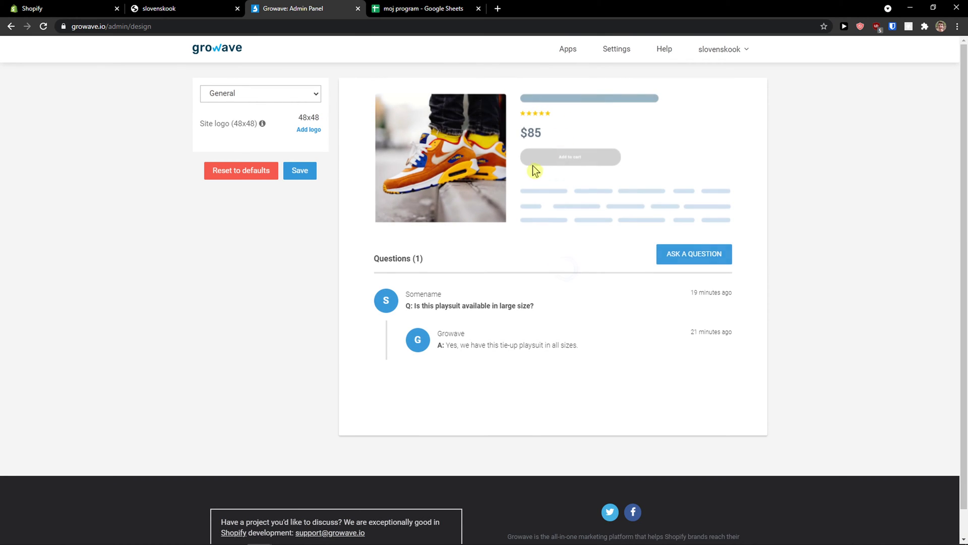
# Browse the Reviews, Wishlist and General design sections, then return to the admin home.
pyautogui.click(306, 98)
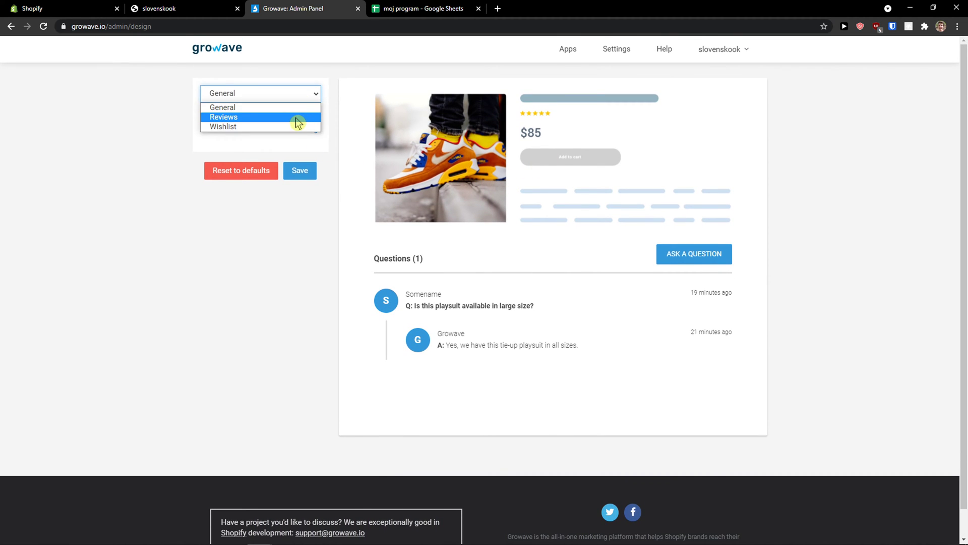
pyautogui.click(299, 120)
pyautogui.click(293, 96)
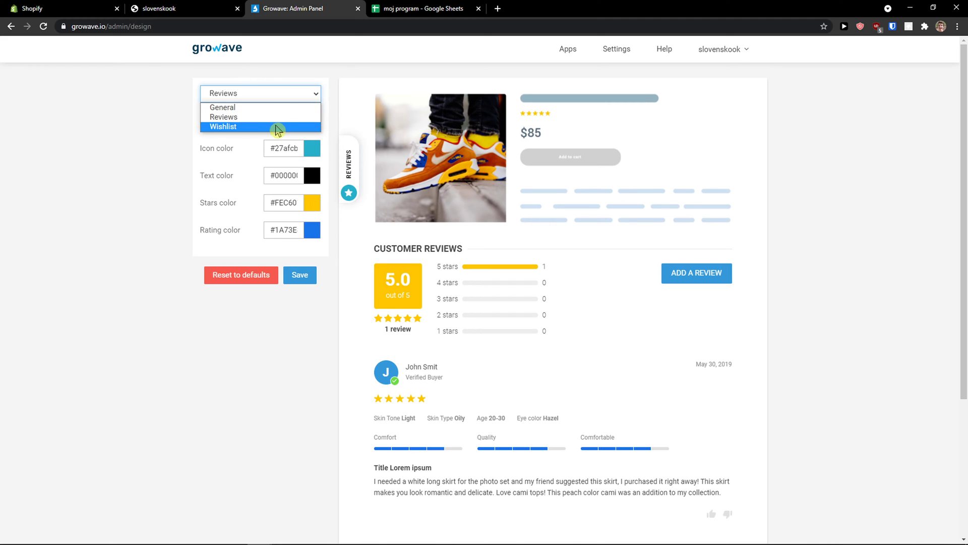
pyautogui.click(277, 127)
pyautogui.click(280, 96)
pyautogui.click(276, 108)
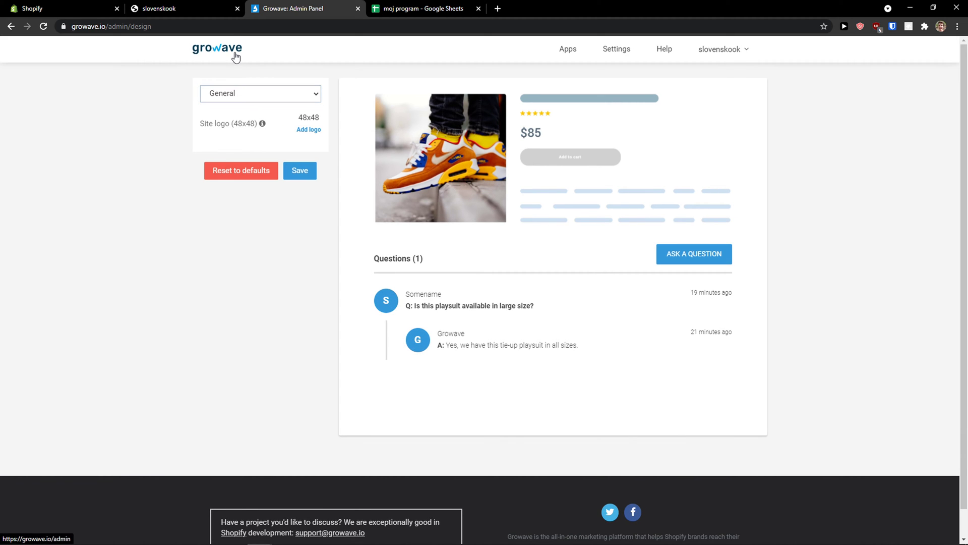
pyautogui.click(234, 53)
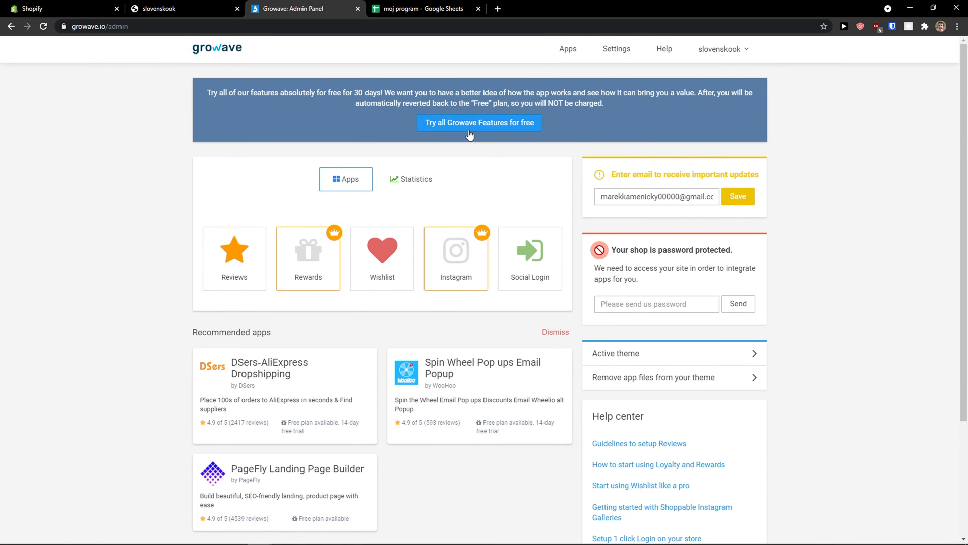
# Start the free trial of all Growave features and check the reloaded dashboard.
pyautogui.click(470, 132)
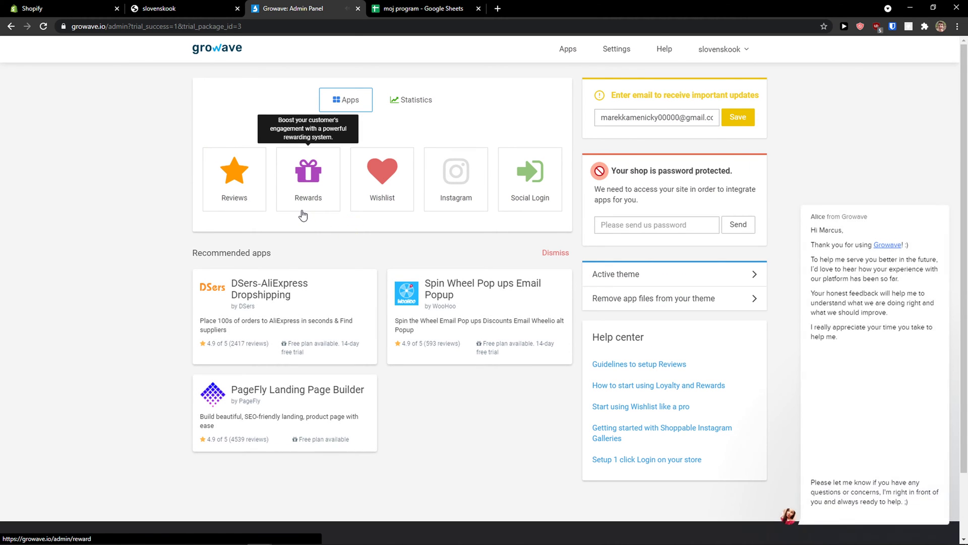
pyautogui.scroll(-1, 303, 218)
pyautogui.scroll(1, 323, 202)
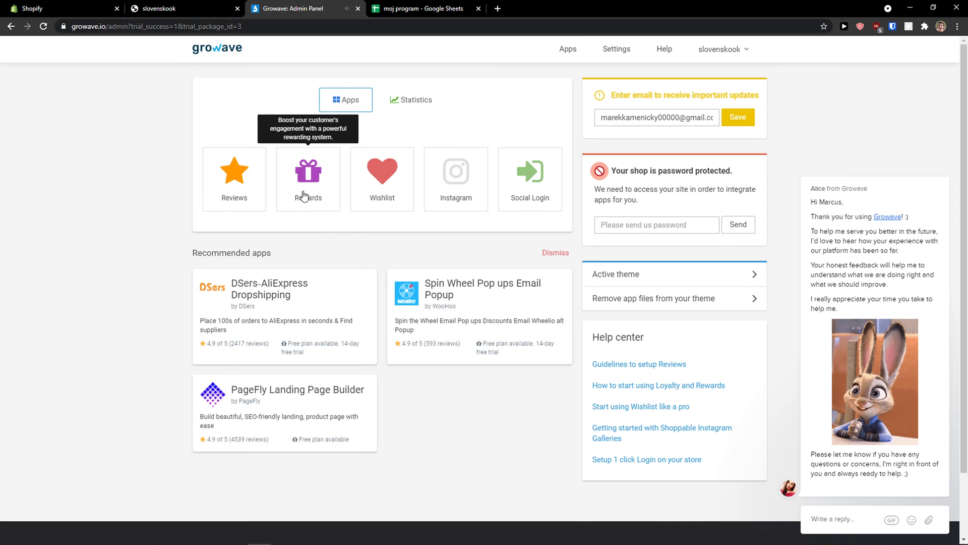
# Switch the Rewards Points program status to Active and start a new earning rule.
pyautogui.click(319, 201)
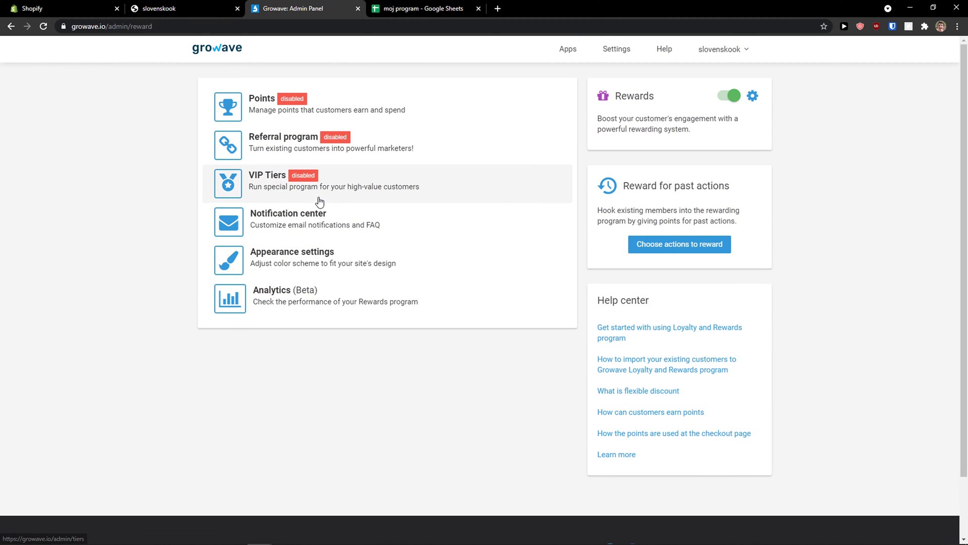
pyautogui.click(374, 121)
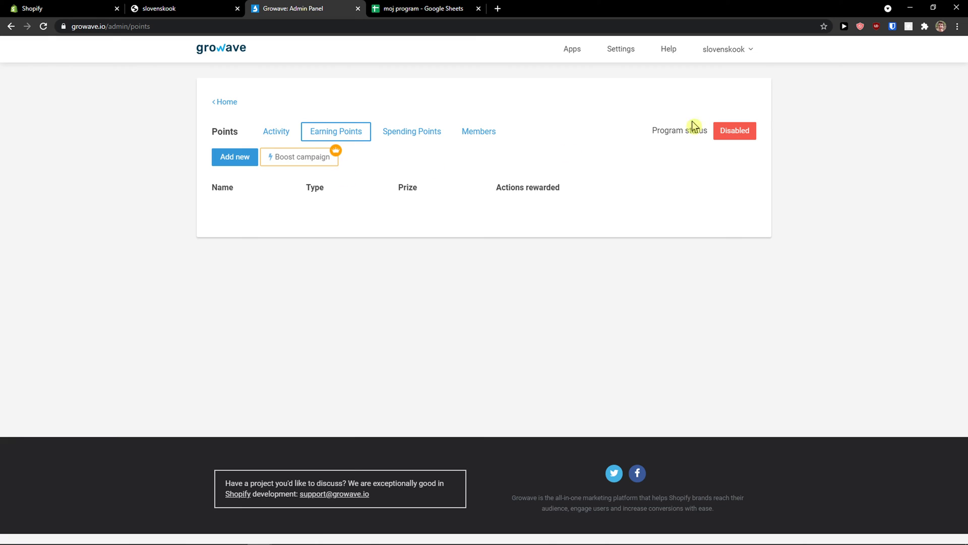
pyautogui.click(738, 131)
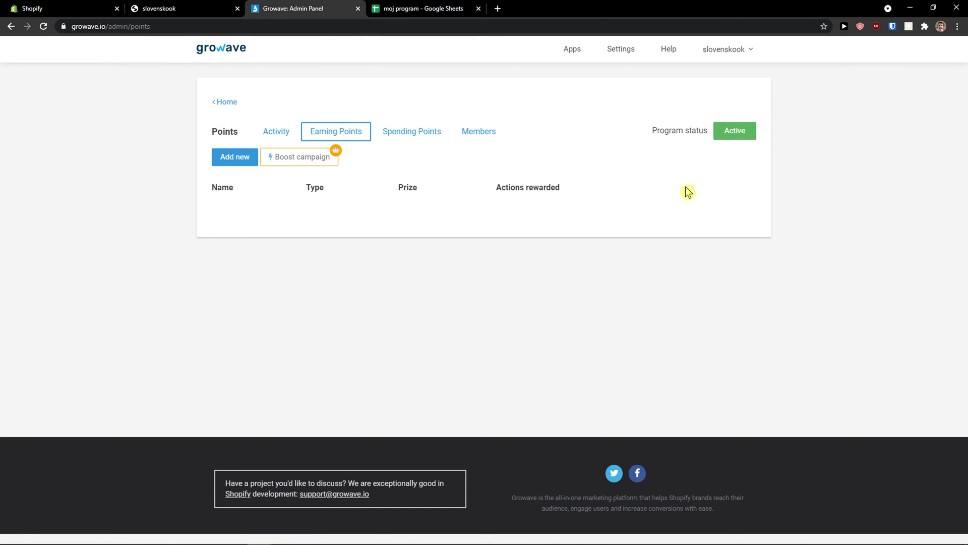
pyautogui.click(235, 157)
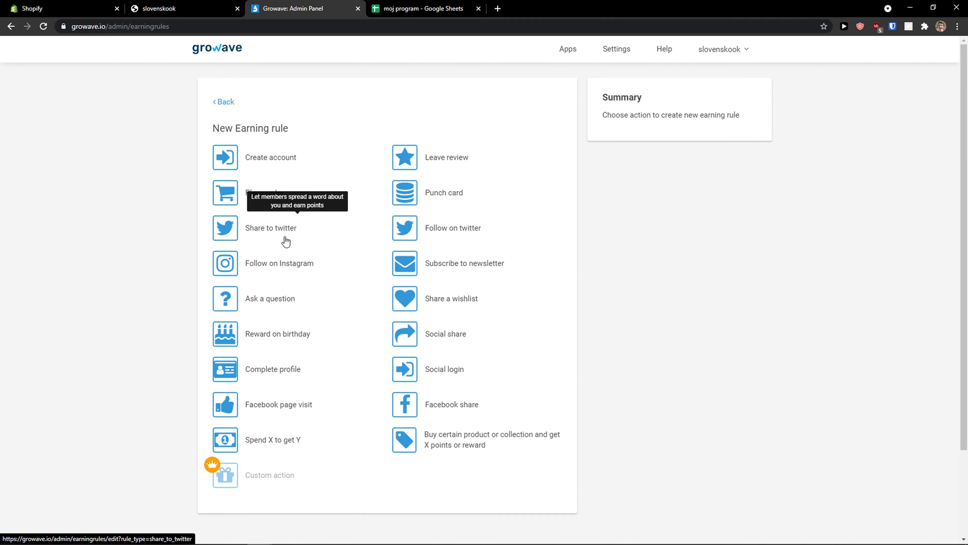
# Set up a Create account earning rule awarding 50 points, keeping Points as rewarding type.
pyautogui.click(256, 169)
pyautogui.click(224, 217)
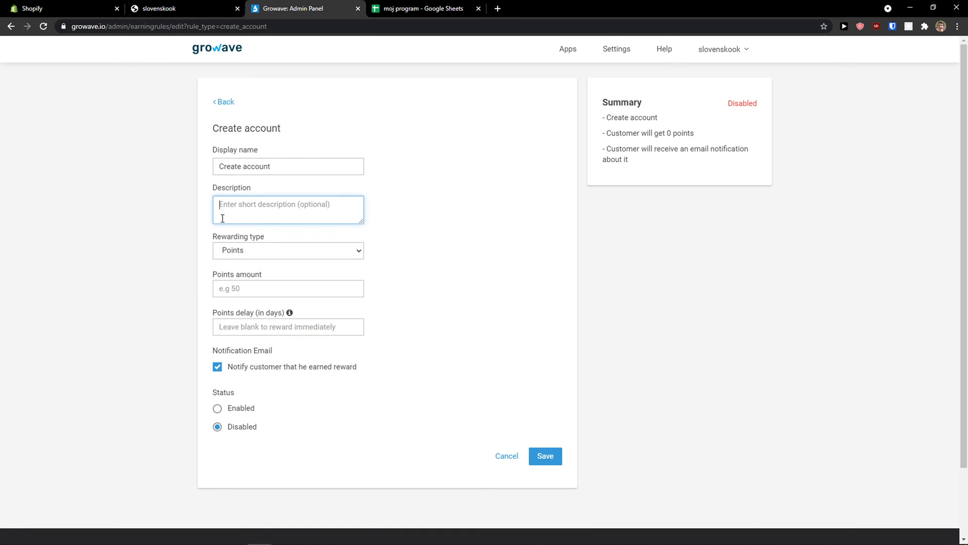
pyautogui.click(242, 286)
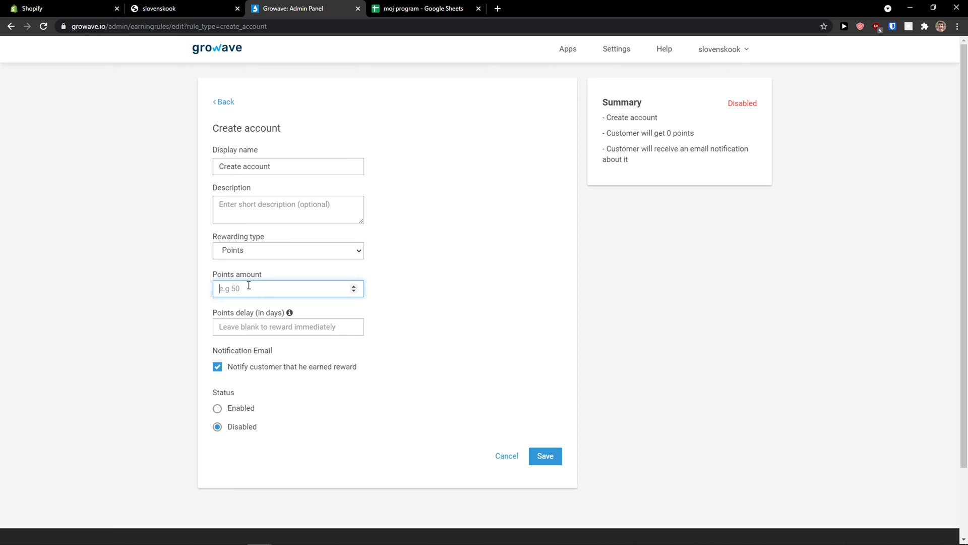
pyautogui.click(319, 215)
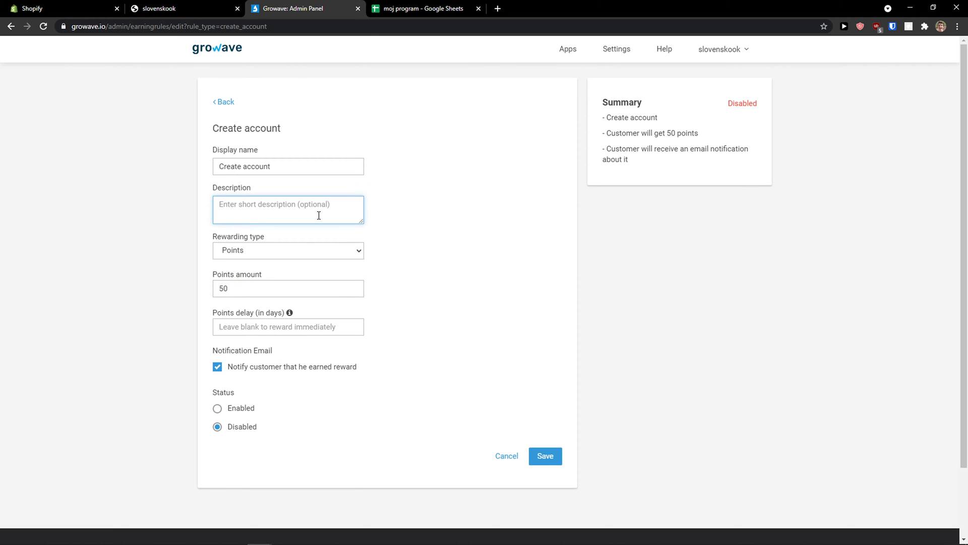
pyautogui.click(301, 256)
pyautogui.doubleClick(298, 256)
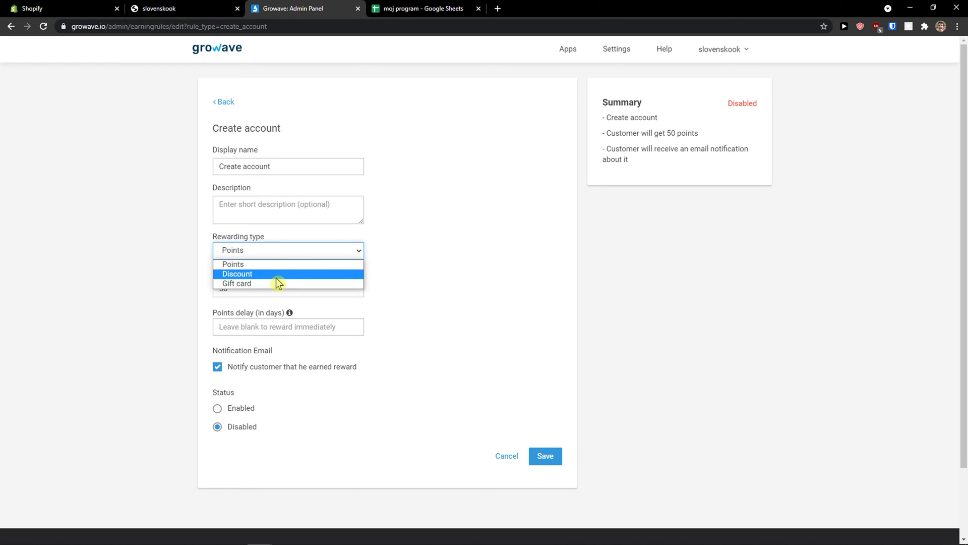
pyautogui.click(509, 342)
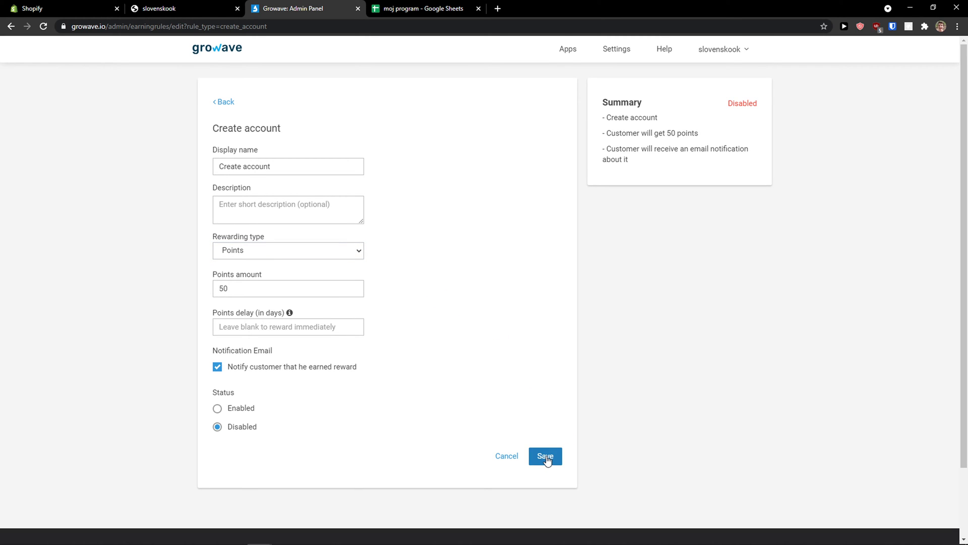
# Save the Create account rule as enabled and return to the earning points list.
pyautogui.click(547, 458)
pyautogui.click(545, 454)
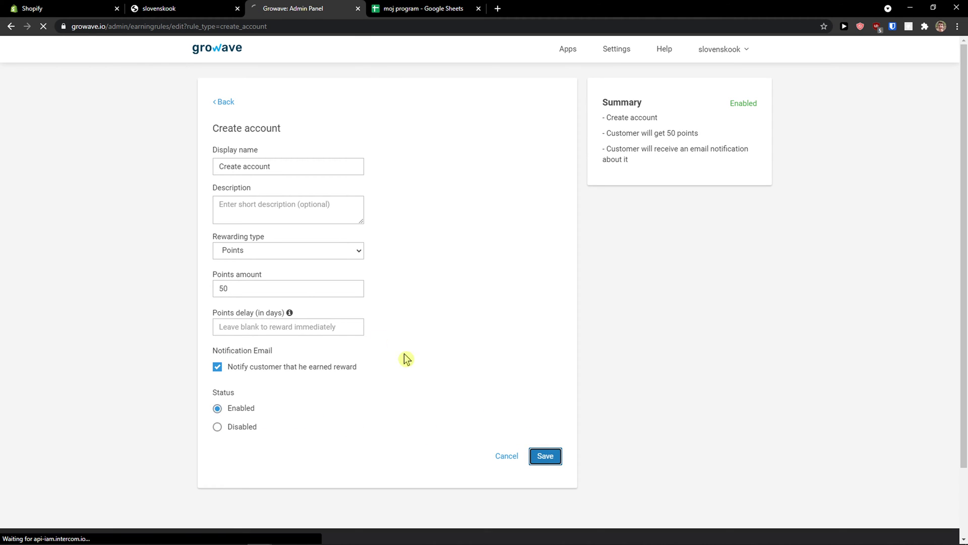
pyautogui.click(223, 101)
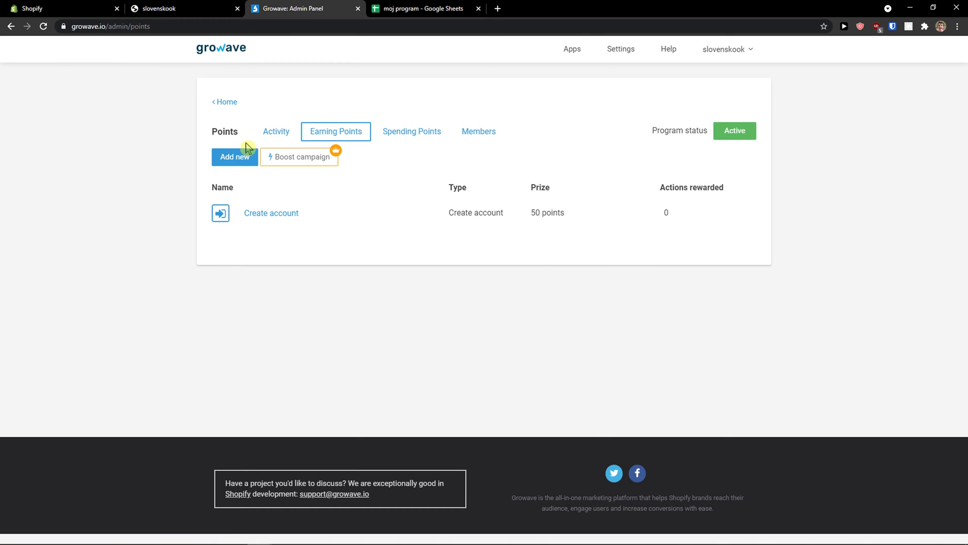
pyautogui.click(233, 159)
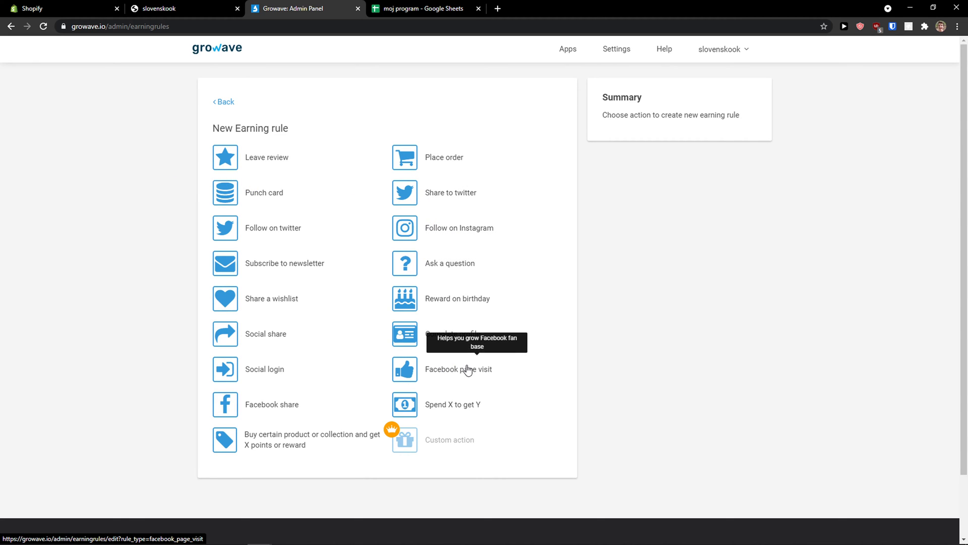
# Save a Spend X to get Y rule: goal spend 100, points amount 100, then go back.
pyautogui.click(443, 412)
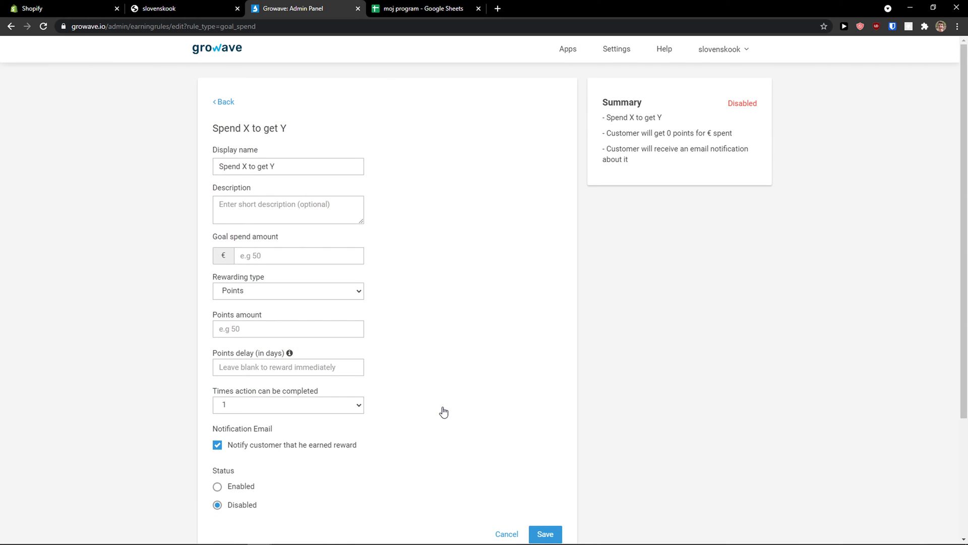
pyautogui.click(302, 256)
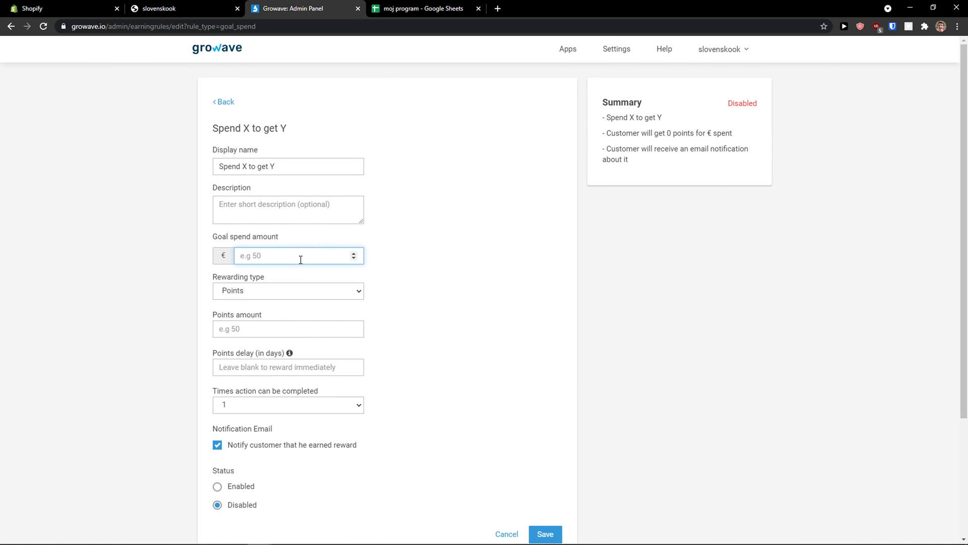
pyautogui.write('100')
pyautogui.click(283, 324)
pyautogui.write('100')
pyautogui.click(414, 345)
pyautogui.scroll(-2, 414, 345)
pyautogui.scroll(2, 385, 340)
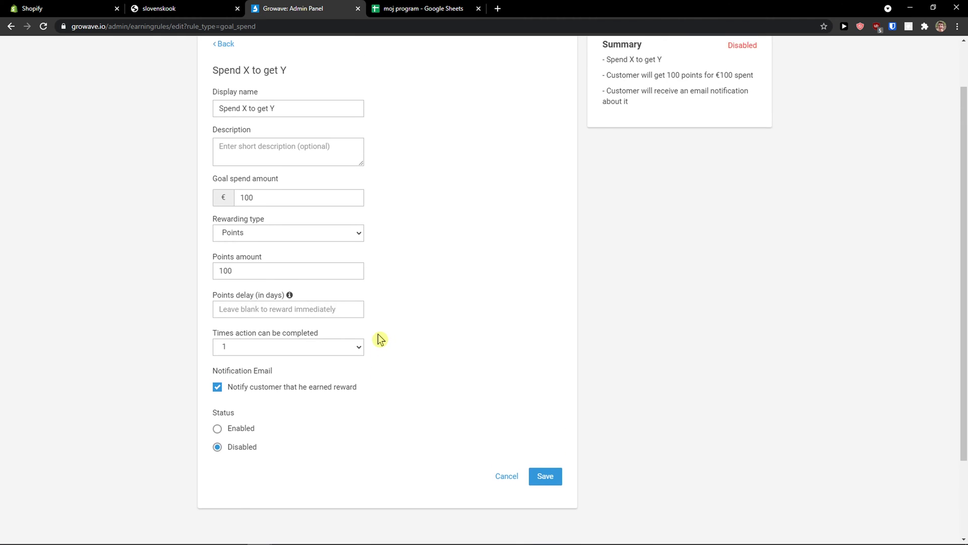
pyautogui.click(551, 532)
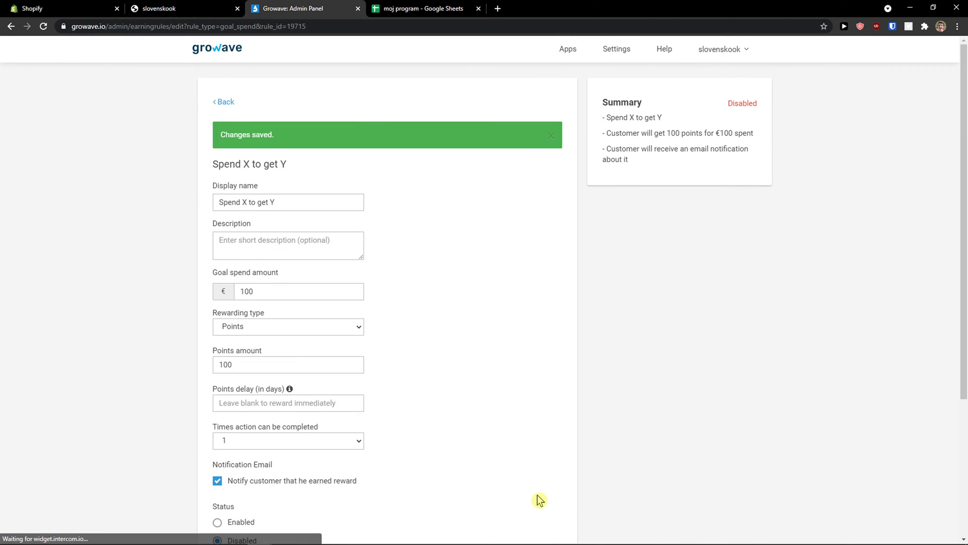
pyautogui.click(225, 103)
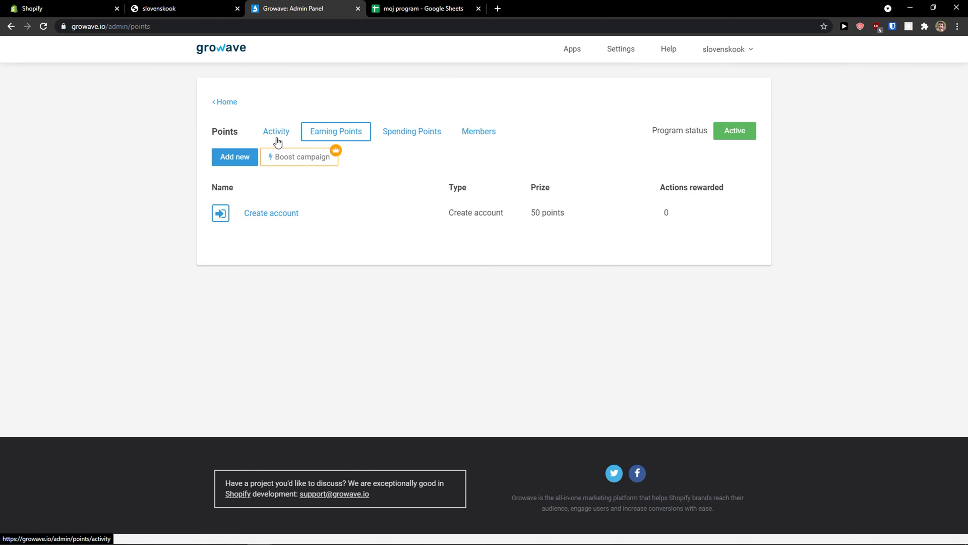
# Set the Referral program status to Active and return to the Rewards home page.
pyautogui.click(225, 156)
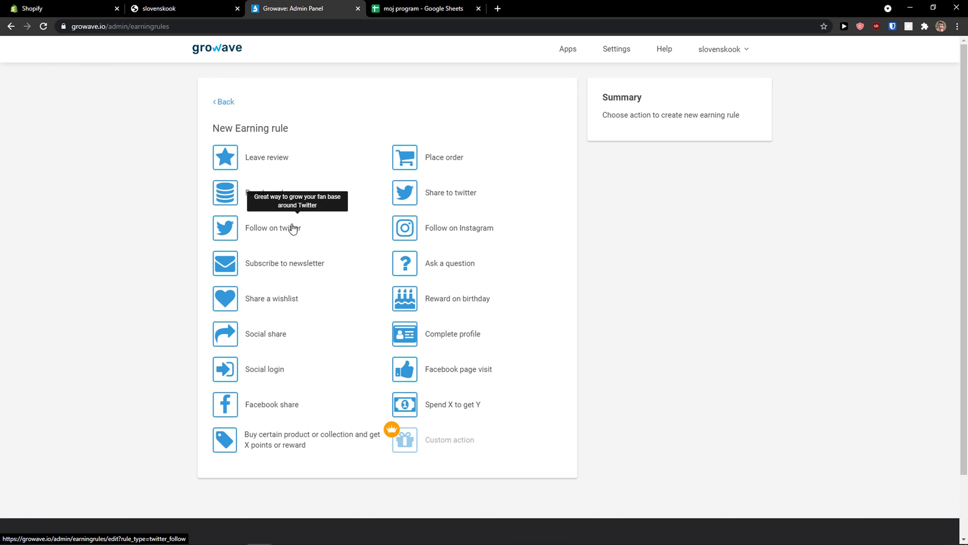
pyautogui.click(225, 102)
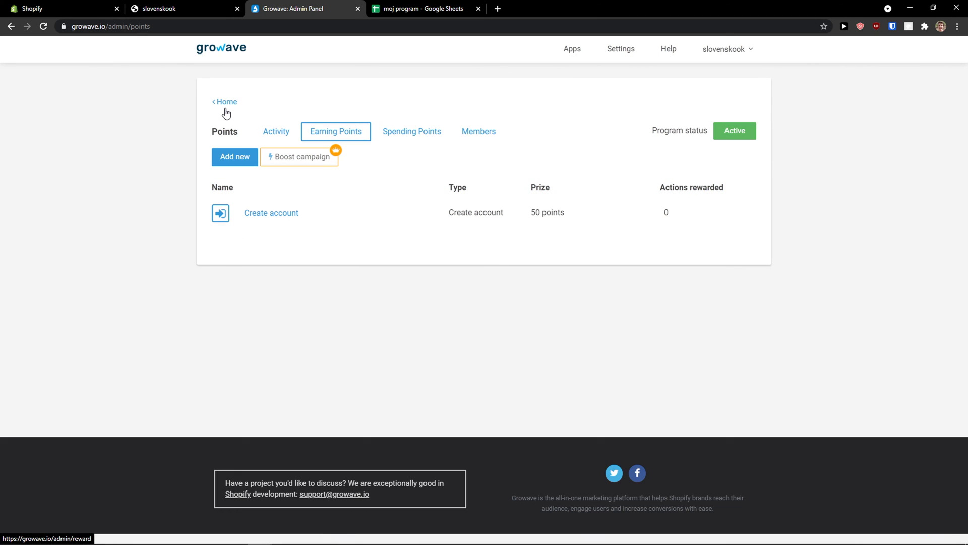
pyautogui.click(227, 103)
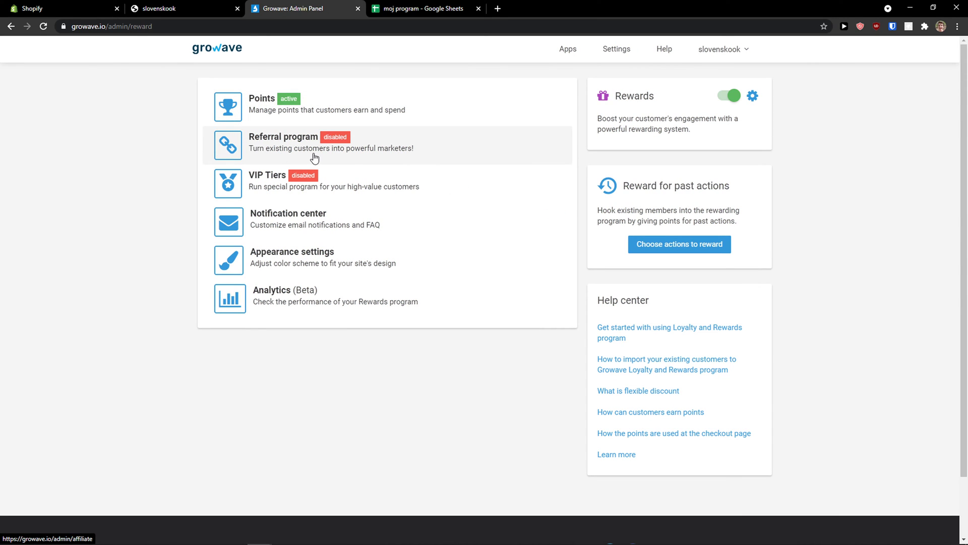
pyautogui.click(287, 152)
pyautogui.hotkey('ctrl', '+')
pyautogui.hotkey('ctrl', '+')
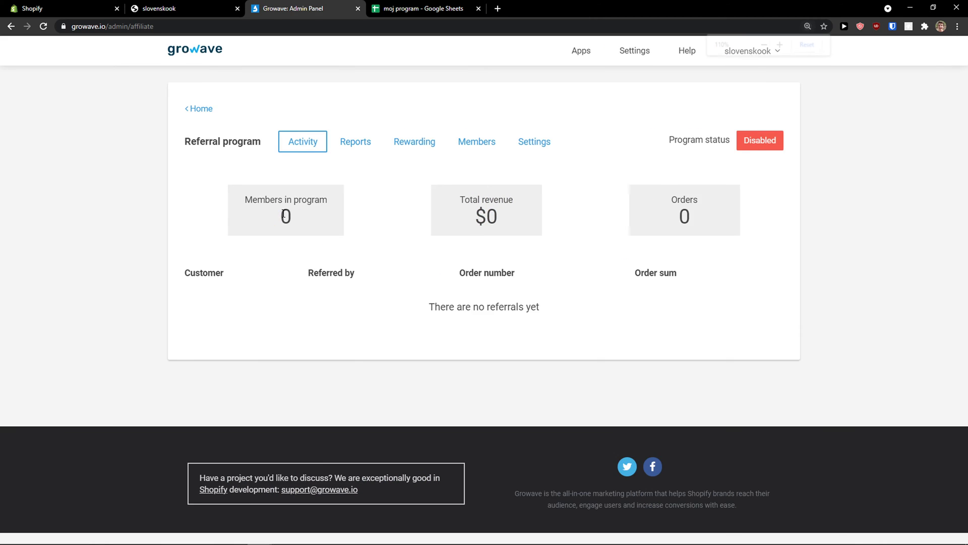
pyautogui.click(794, 157)
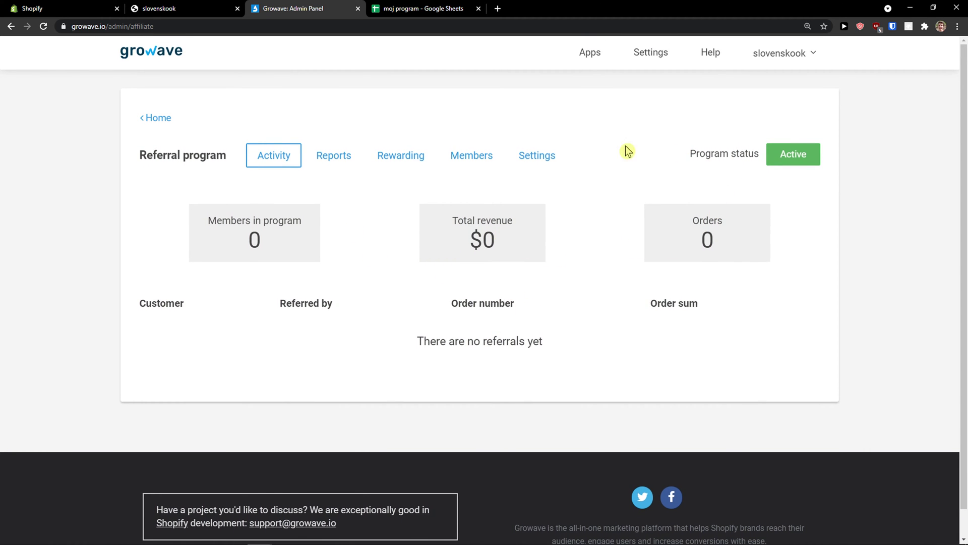
pyautogui.click(156, 110)
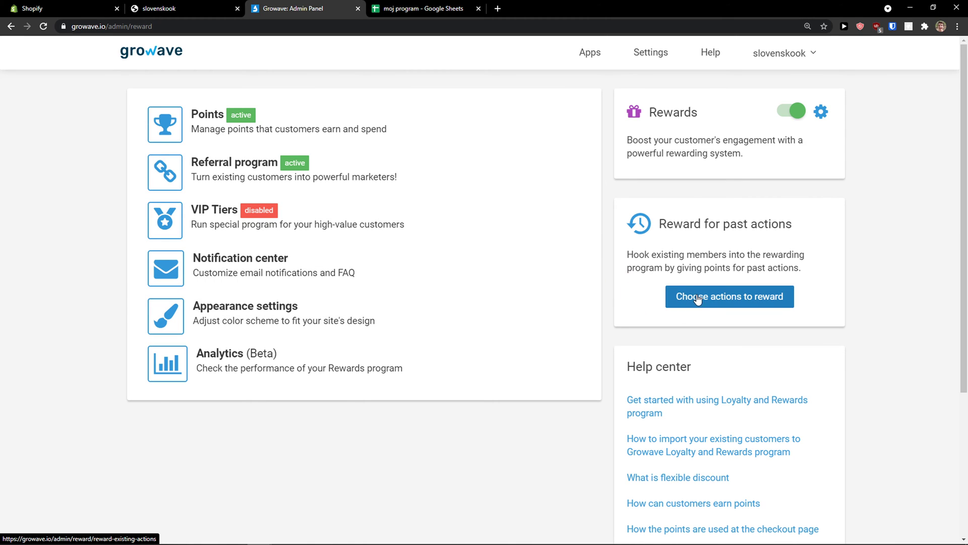
pyautogui.click(715, 303)
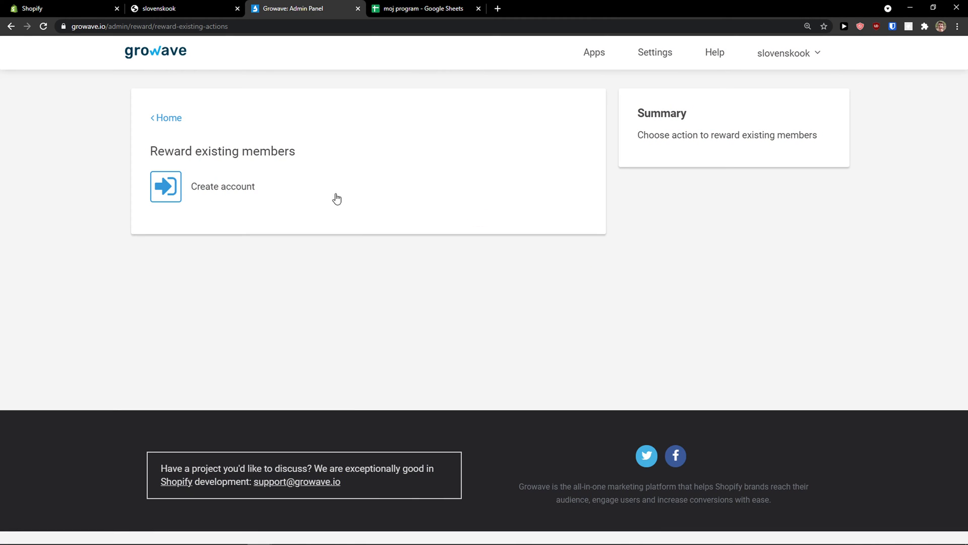
pyautogui.click(179, 118)
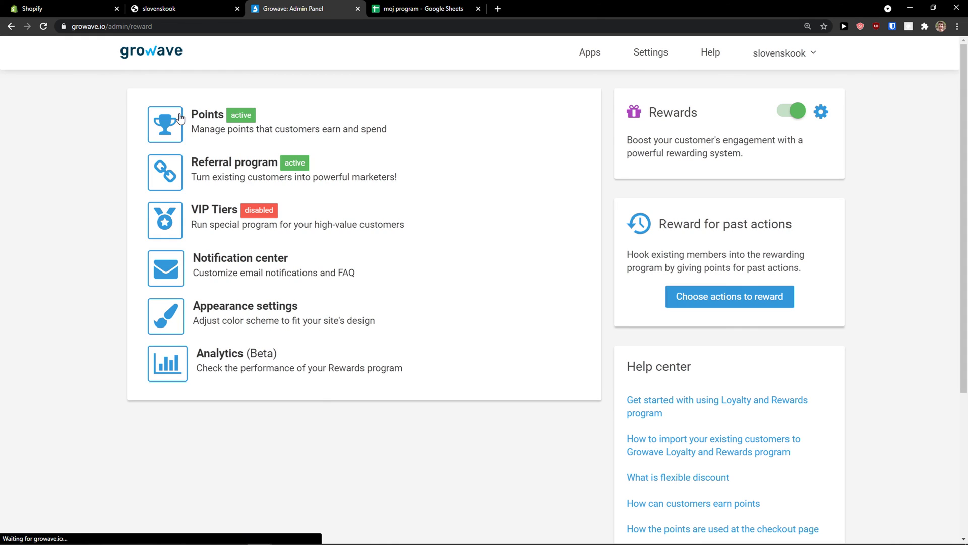
pyautogui.click(352, 223)
pyautogui.click(183, 190)
pyautogui.scroll(-2, 282, 222)
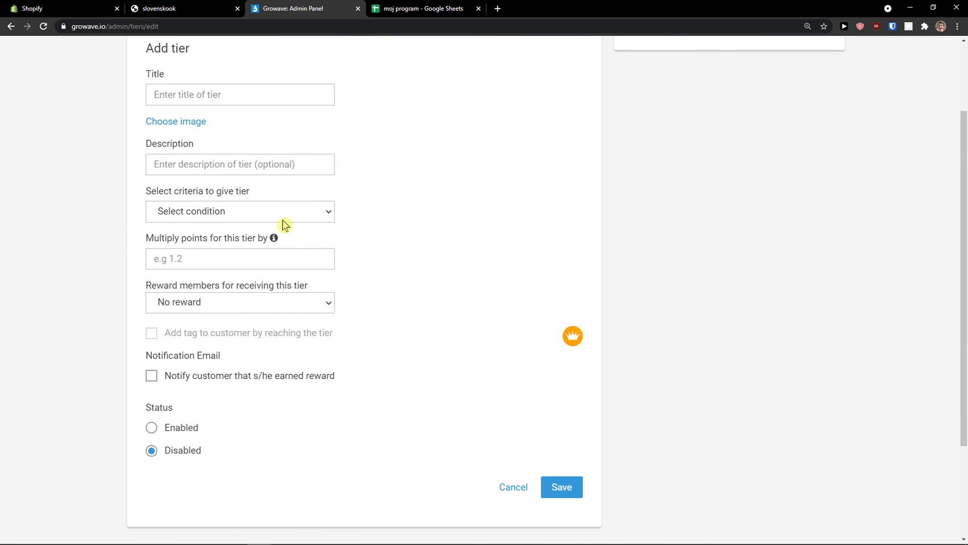
pyautogui.scroll(2, 282, 220)
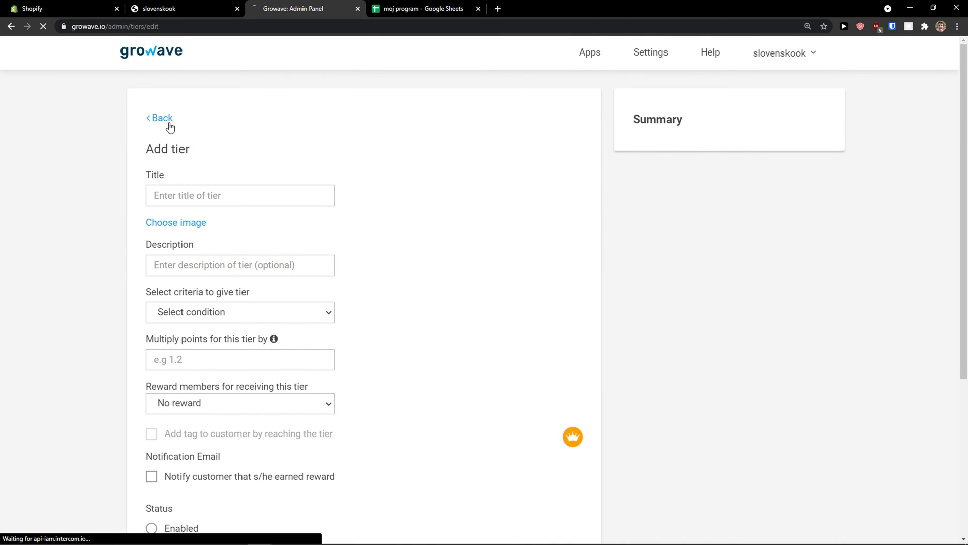
pyautogui.click(170, 124)
pyautogui.click(169, 125)
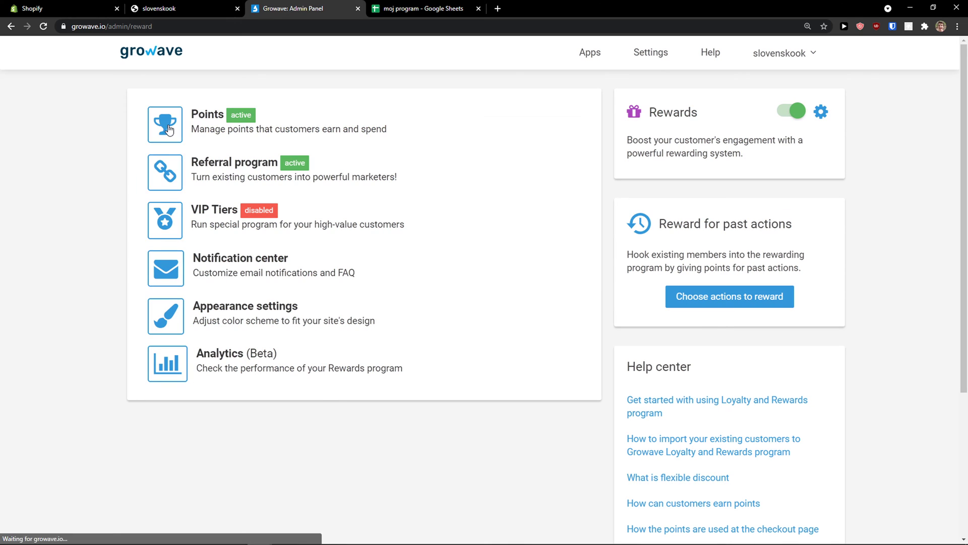
pyautogui.click(414, 320)
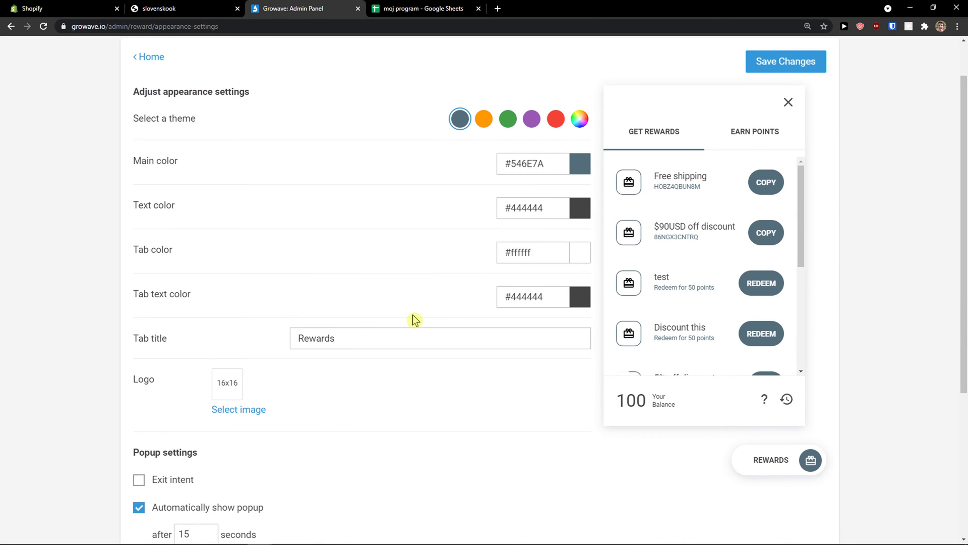
# Set the rewards widget Main color to bright blue #06b0ff in Appearance settings.
pyautogui.scroll(-2, 706, 320)
pyautogui.scroll(3, 707, 319)
pyautogui.scroll(-1, 705, 317)
pyautogui.scroll(1, 705, 316)
pyautogui.scroll(-1, 705, 314)
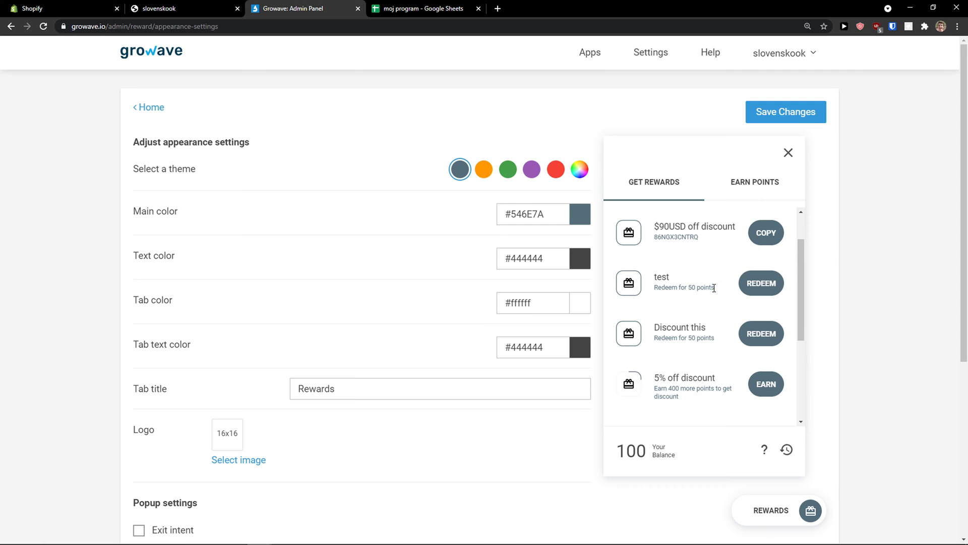
pyautogui.scroll(-2, 715, 287)
pyautogui.scroll(-1, 713, 291)
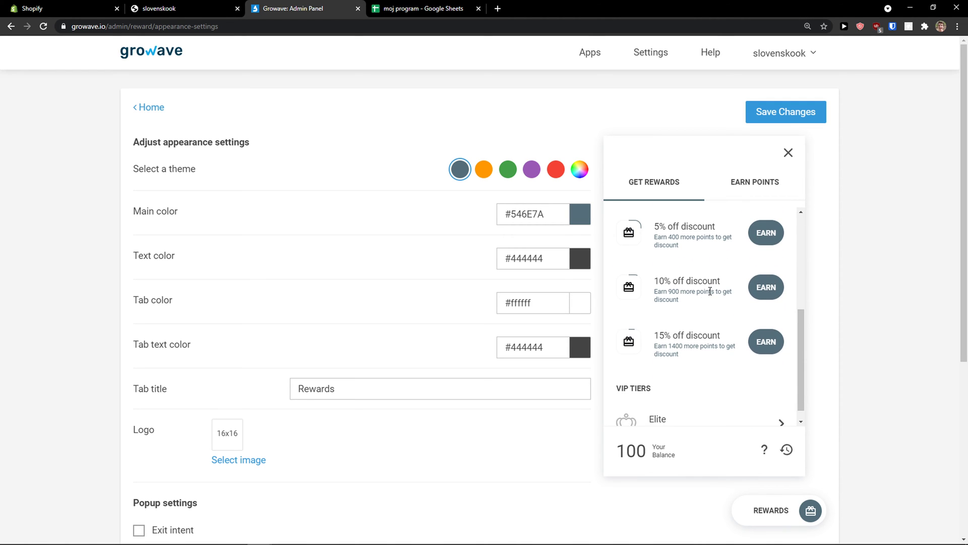
pyautogui.scroll(-1, 517, 377)
pyautogui.scroll(1, 517, 377)
pyautogui.scroll(2, 675, 329)
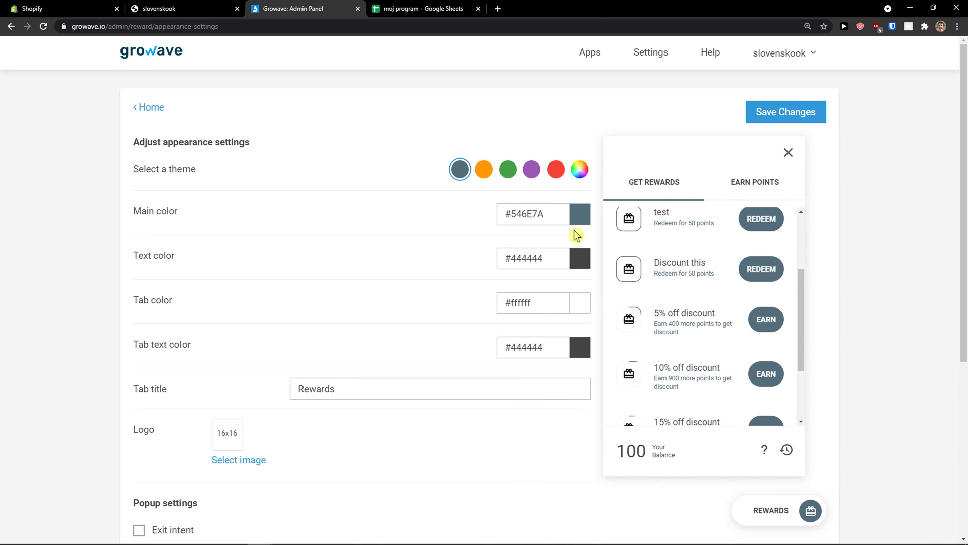
pyautogui.scroll(-1, 564, 287)
pyautogui.scroll(-2, 642, 277)
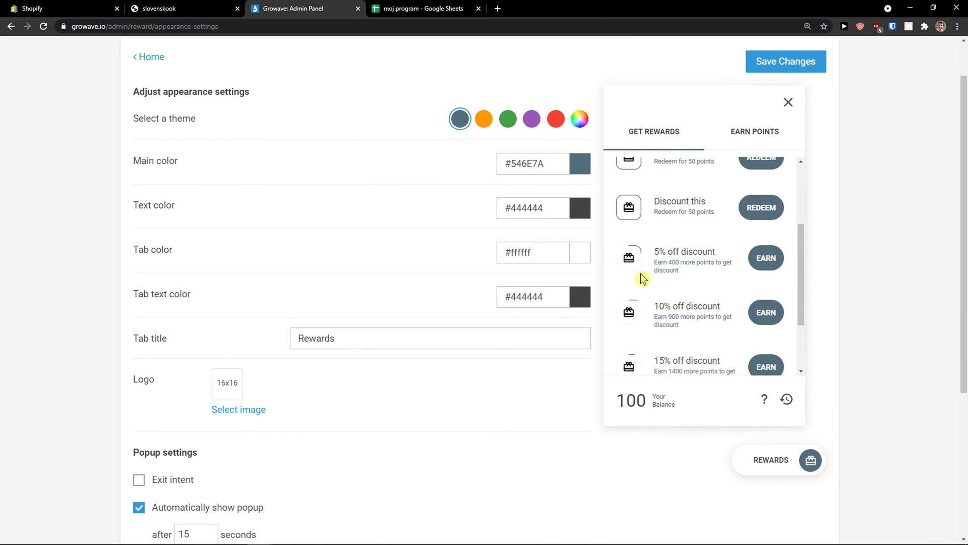
pyautogui.click(578, 173)
pyautogui.click(559, 174)
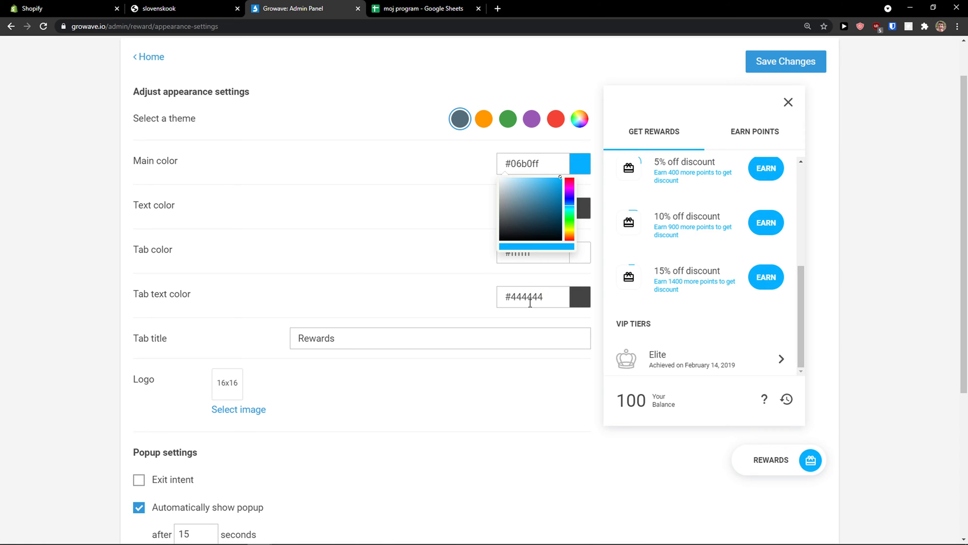
pyautogui.scroll(-2, 530, 303)
pyautogui.click(584, 323)
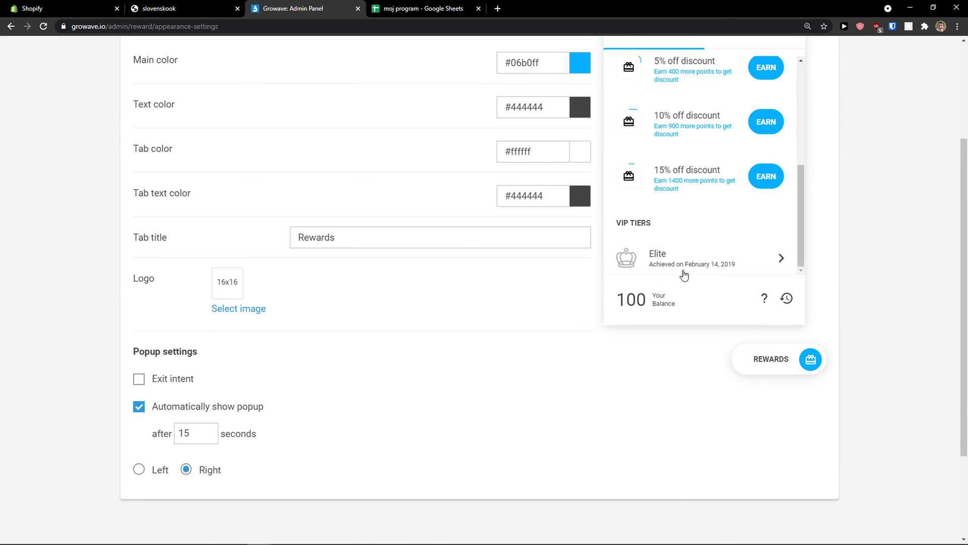
# Save the widget appearance changes.
pyautogui.scroll(2, 684, 275)
pyautogui.scroll(3, 568, 305)
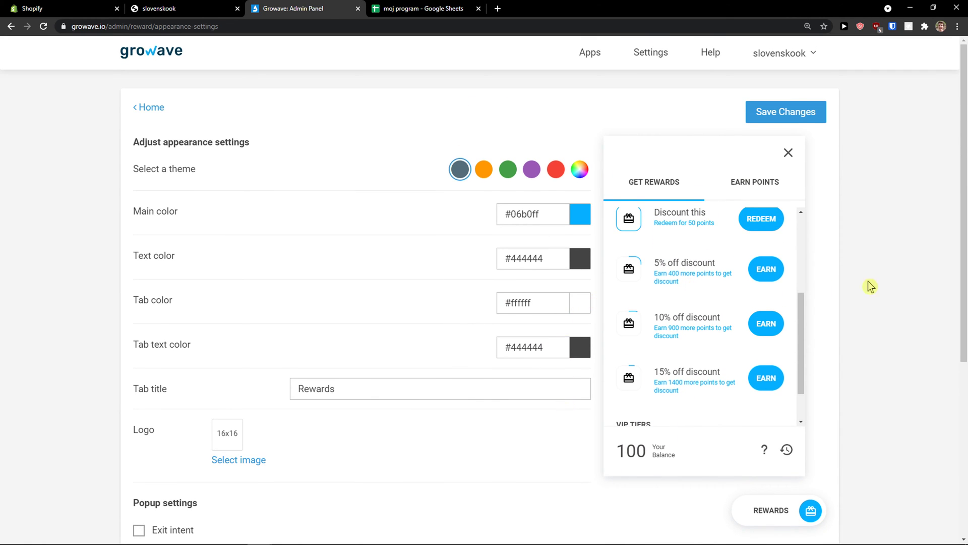
pyautogui.click(776, 117)
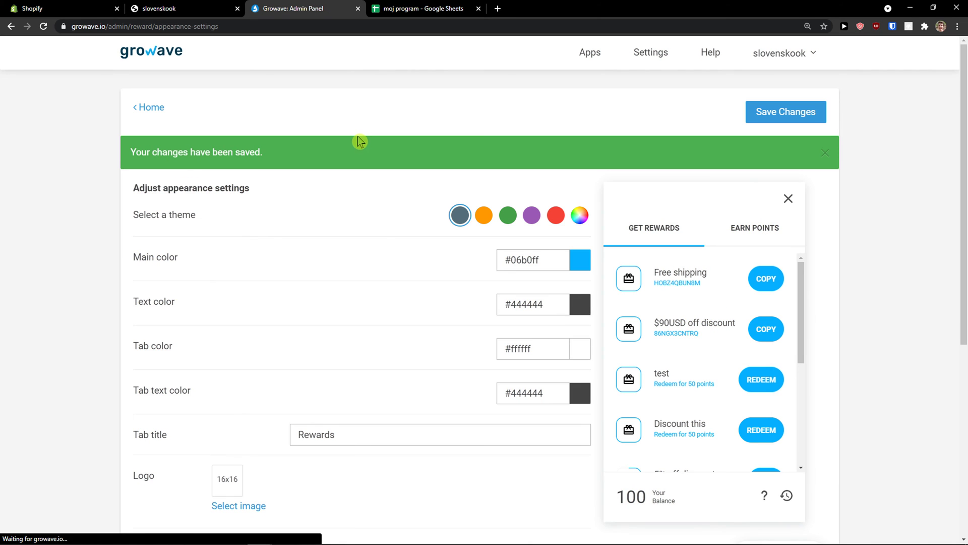
# Glance at the Notification center email list, then return to the Growave apps dashboard.
pyautogui.click(150, 111)
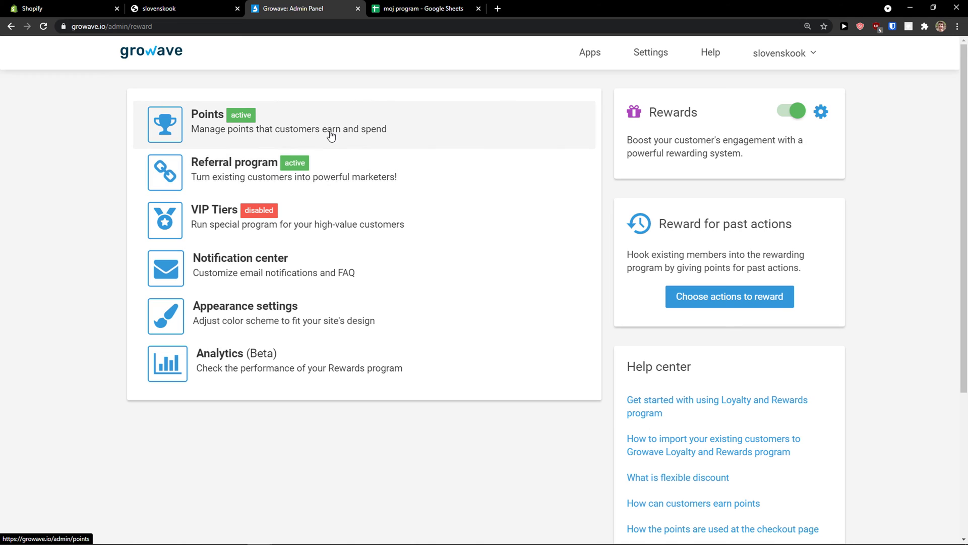
pyautogui.click(368, 272)
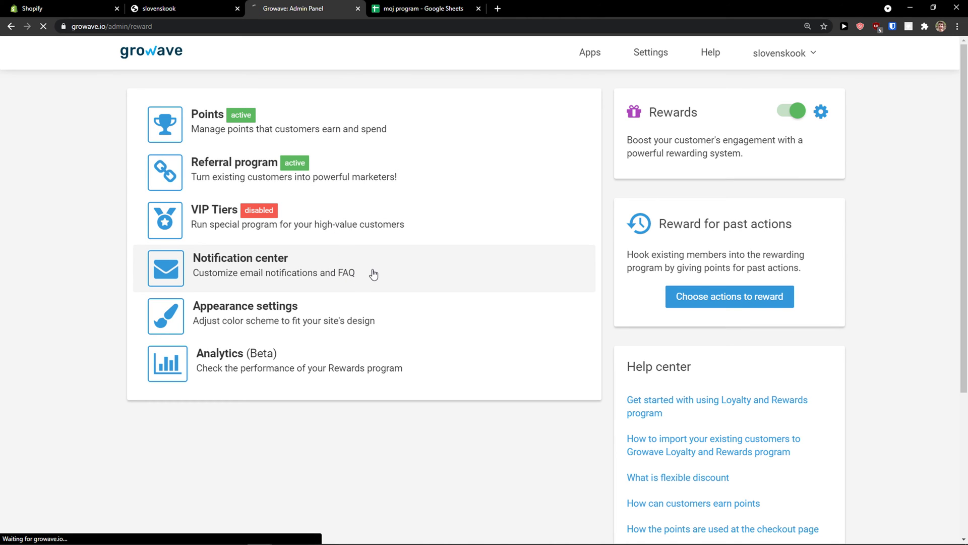
pyautogui.scroll(-4, 371, 262)
pyautogui.scroll(4, 371, 267)
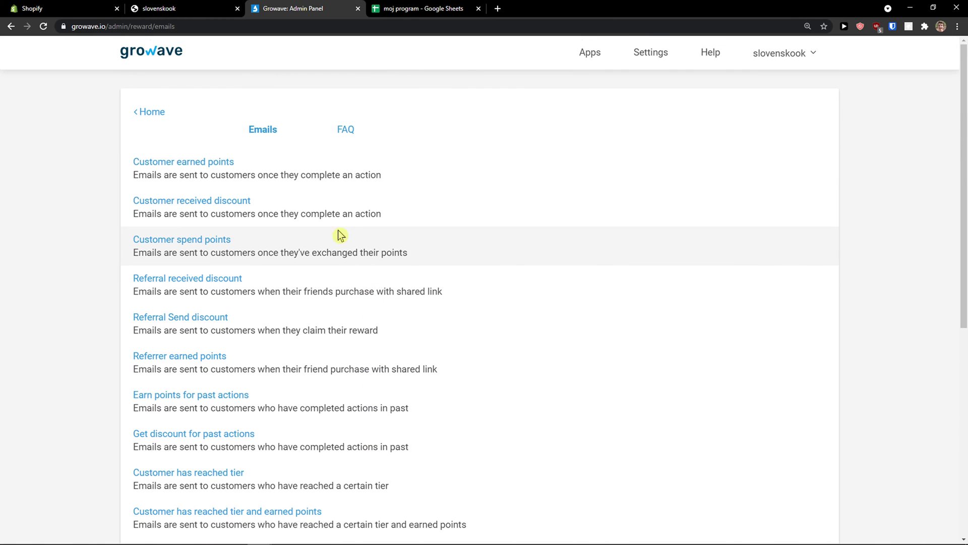
pyautogui.click(158, 115)
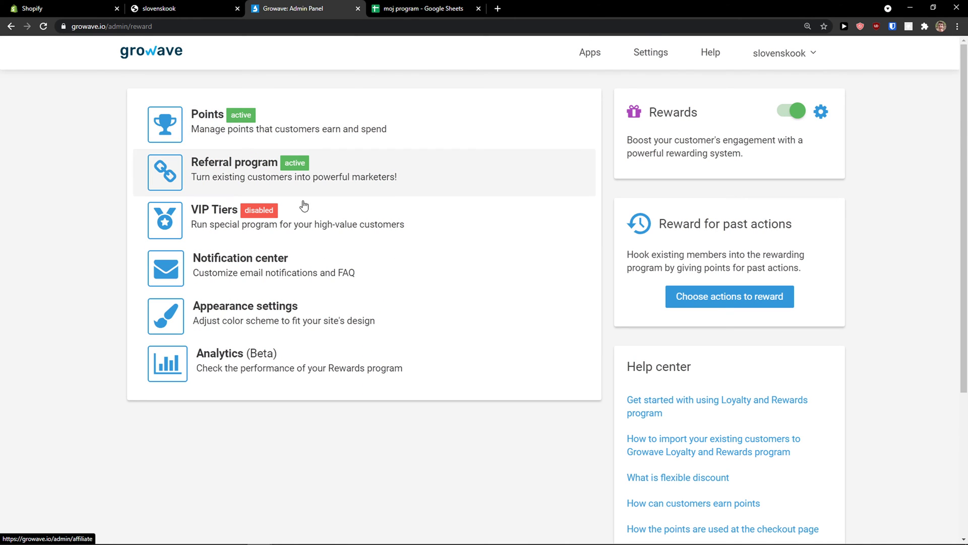
pyautogui.scroll(-1, 380, 281)
pyautogui.scroll(1, 276, 181)
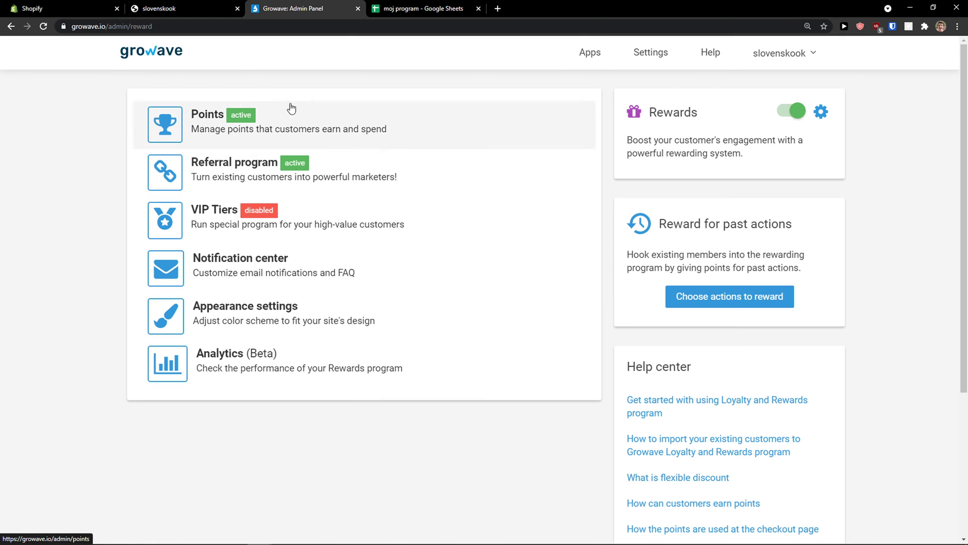
pyautogui.click(159, 54)
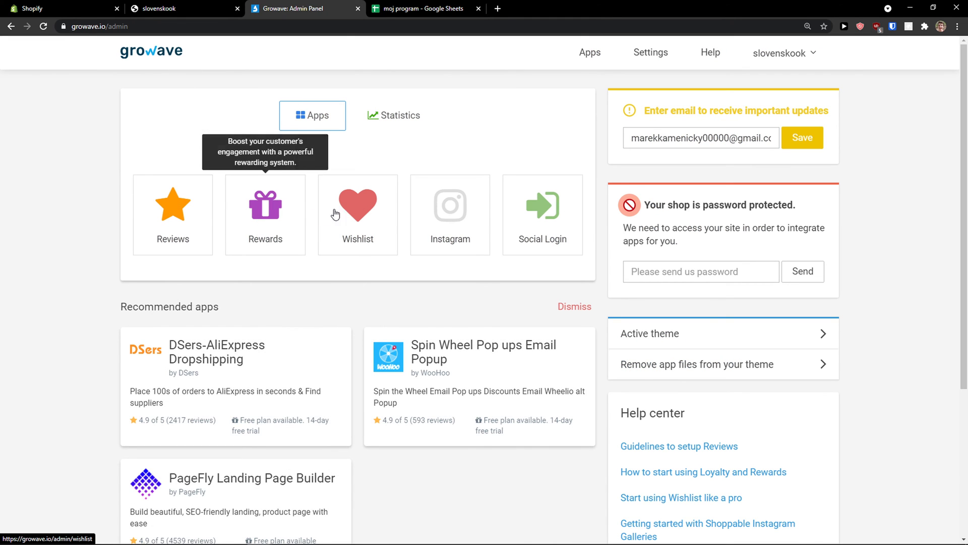
pyautogui.click(390, 224)
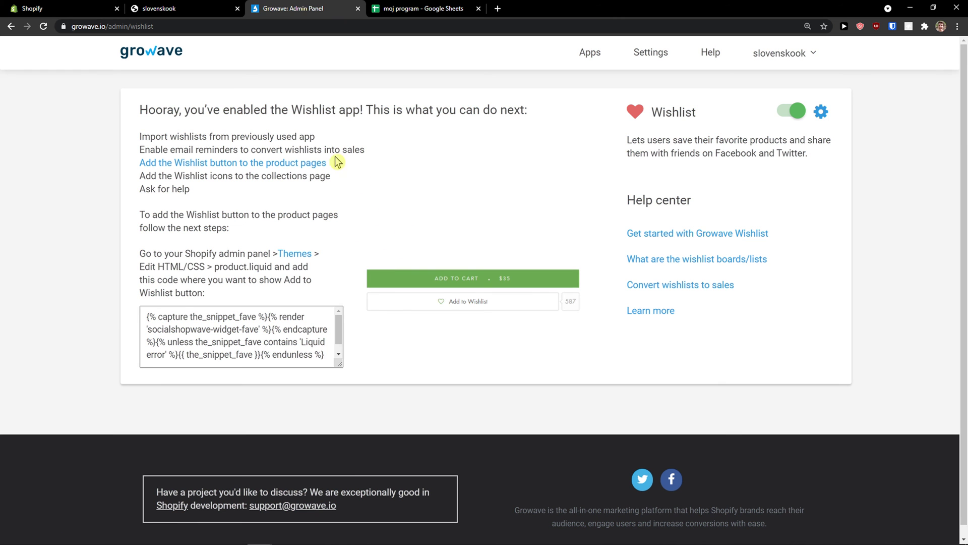
pyautogui.rightClick(11, 29)
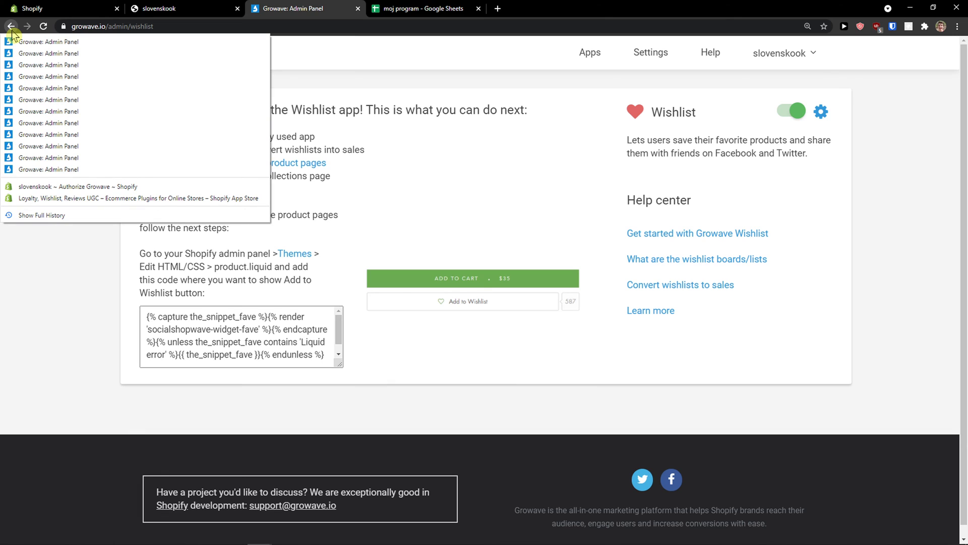
pyautogui.click(12, 40)
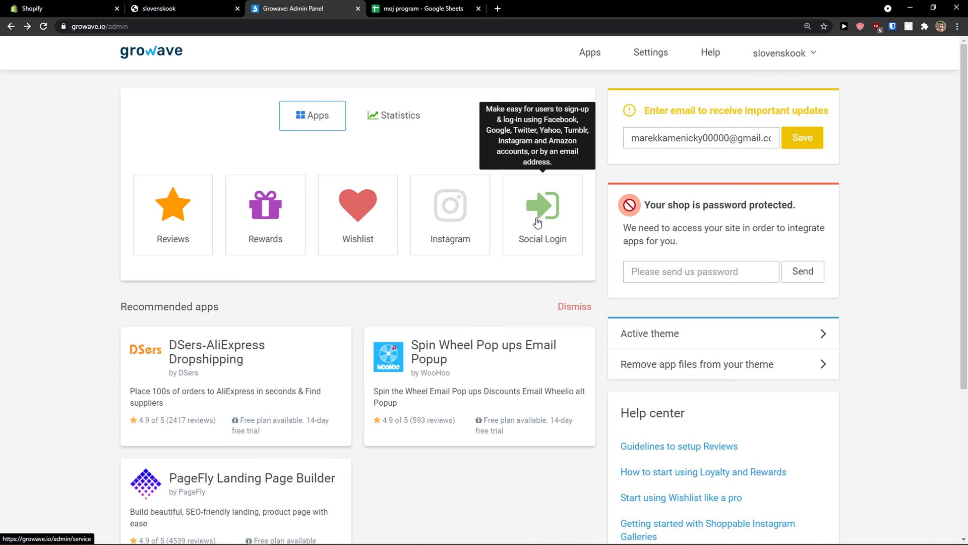
pyautogui.click(469, 228)
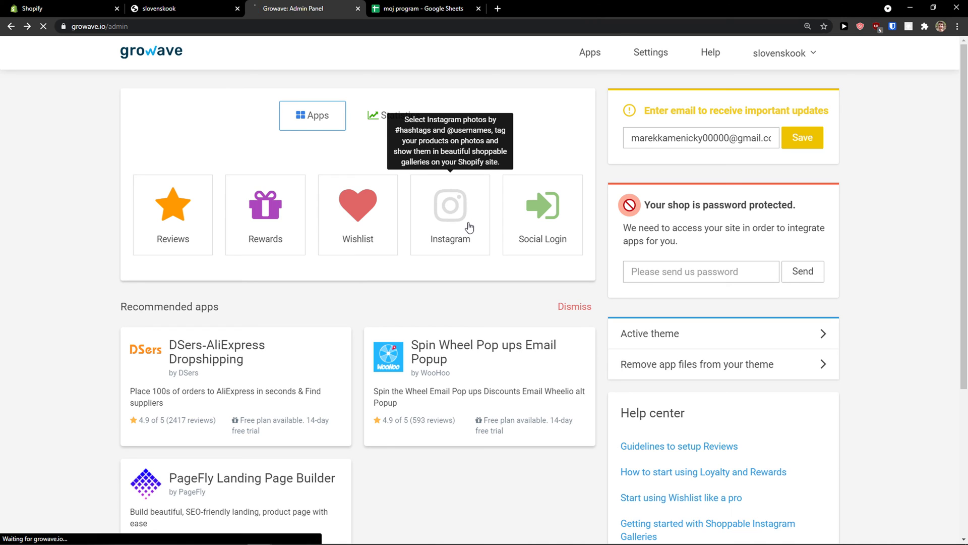
pyautogui.scroll(-1, 439, 232)
pyautogui.scroll(1, 438, 234)
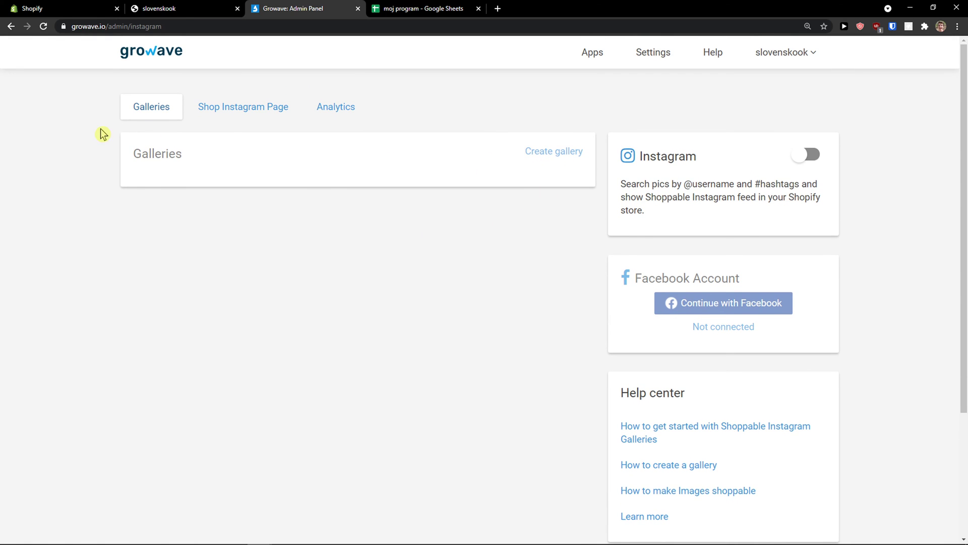
pyautogui.click(11, 26)
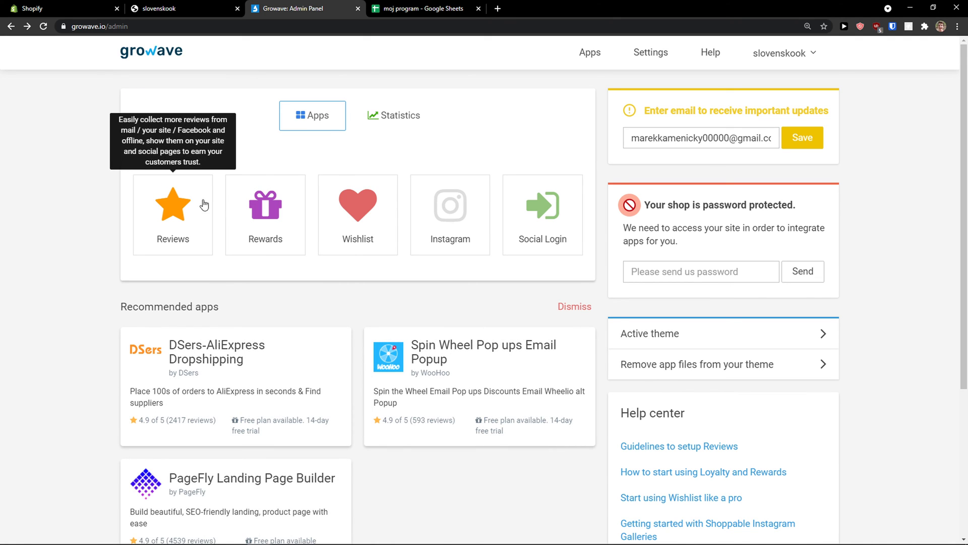
# In Rewards > Points, review the Activity and Earning tabs, then add a new spending rule.
pyautogui.click(242, 207)
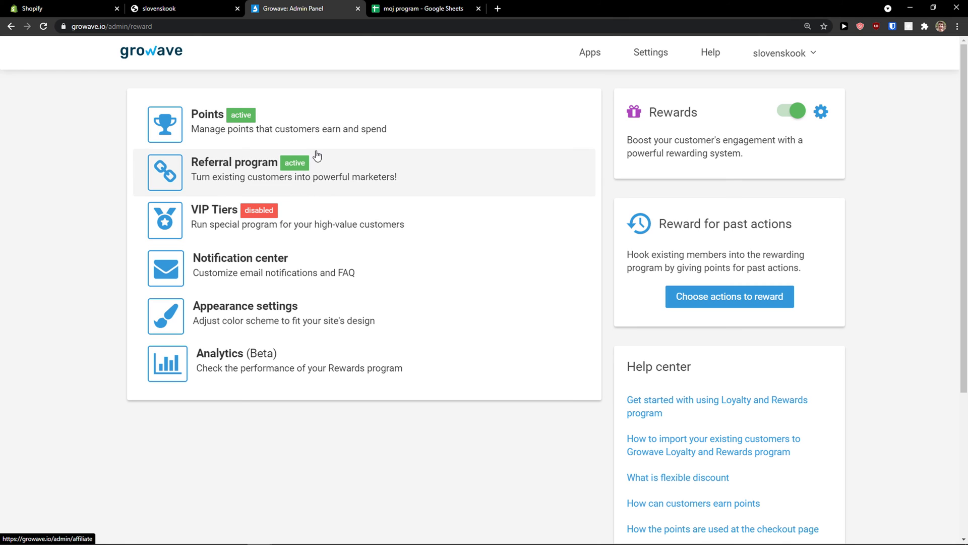
pyautogui.click(313, 134)
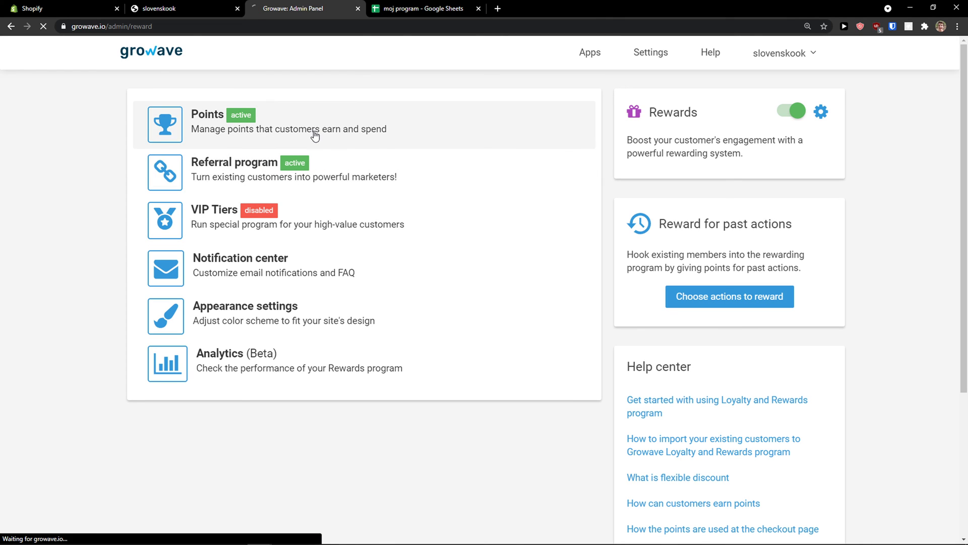
pyautogui.click(225, 156)
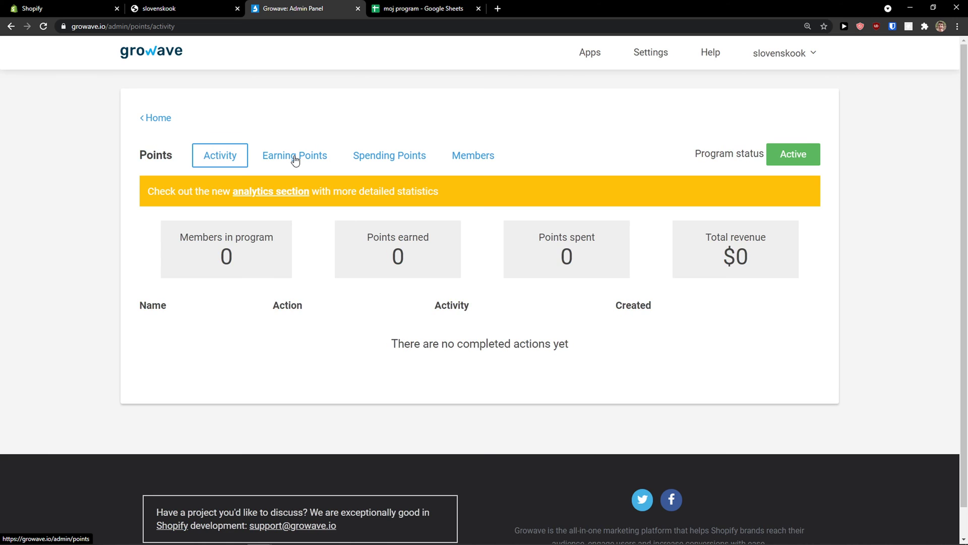
pyautogui.click(280, 158)
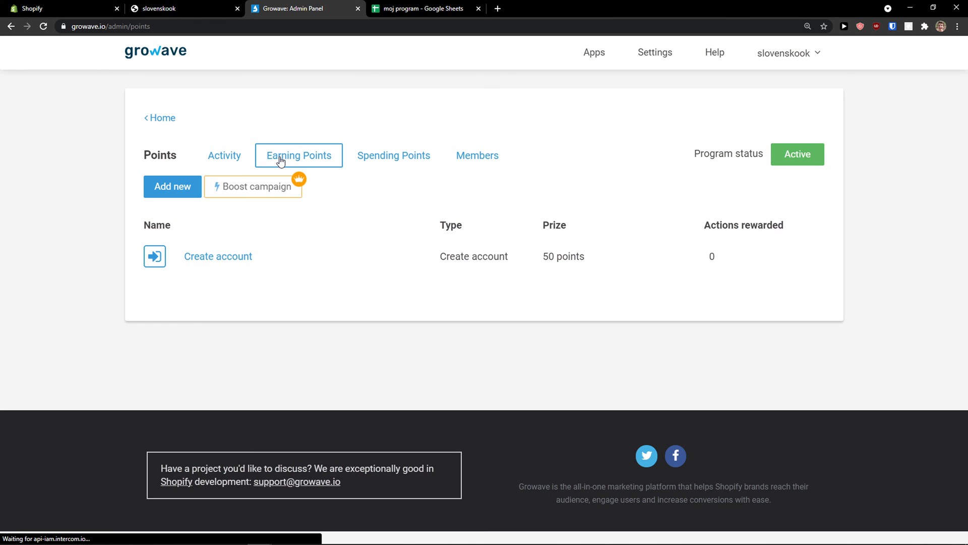
pyautogui.click(368, 160)
pyautogui.click(175, 188)
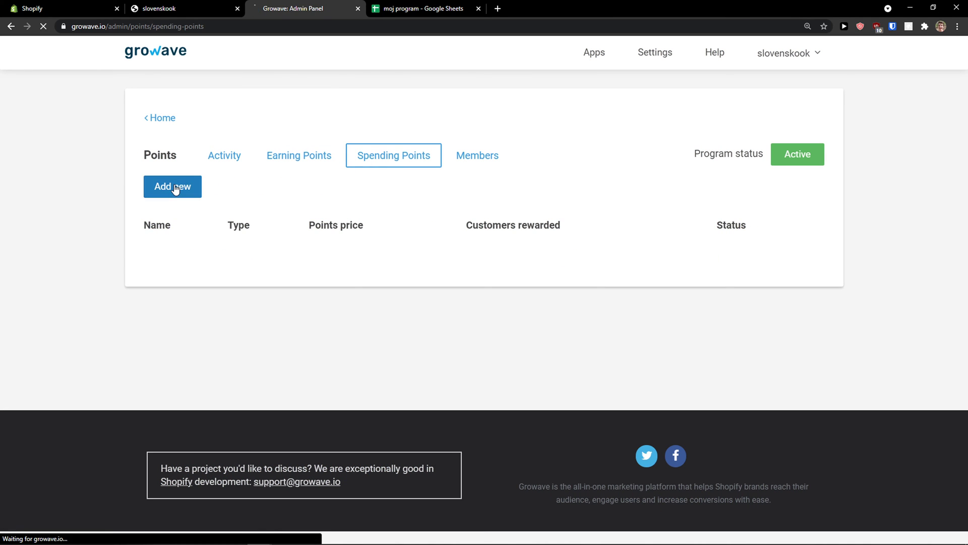
pyautogui.moveTo(161, 151); pyautogui.dragTo(271, 157)
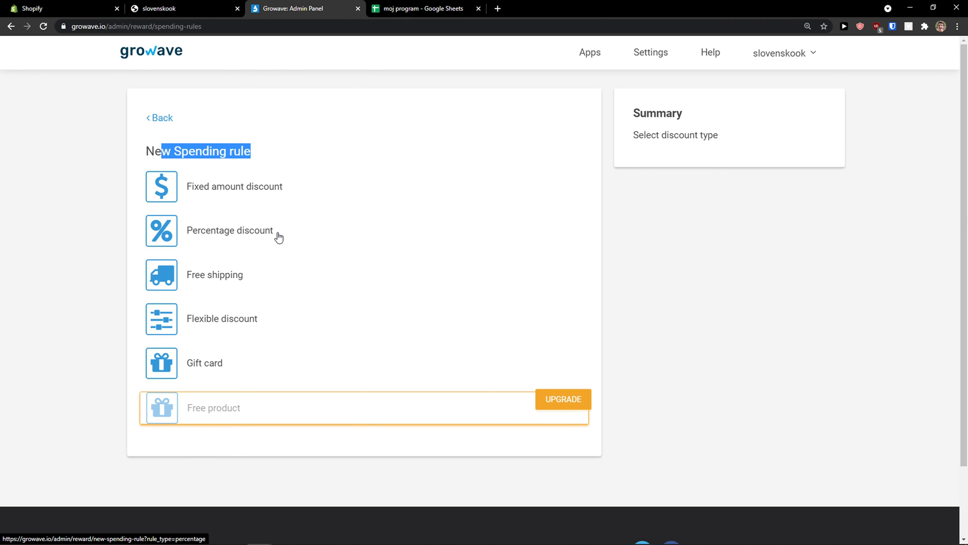
# Save an enabled Fixed amount discount rule: 500 points price for a €10 value.
pyautogui.click(264, 196)
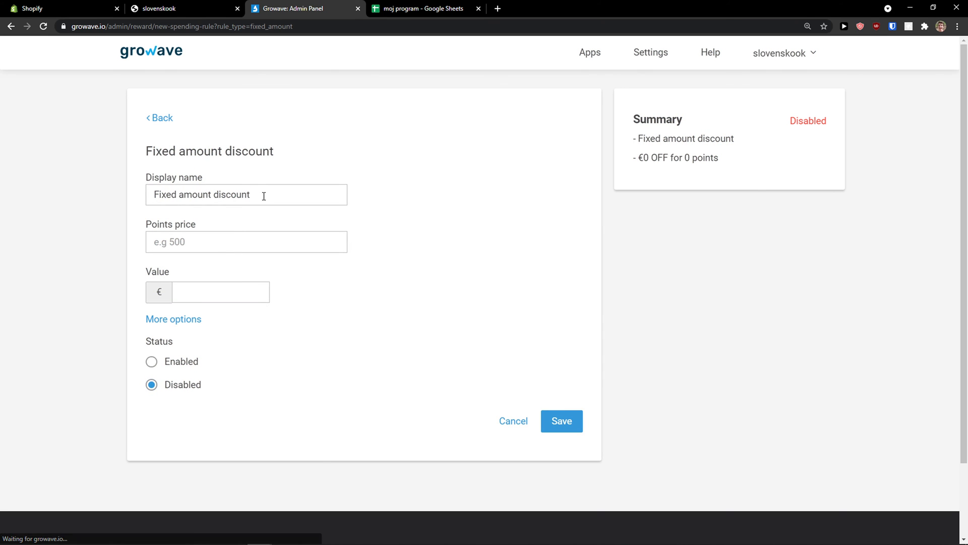
pyautogui.click(247, 236)
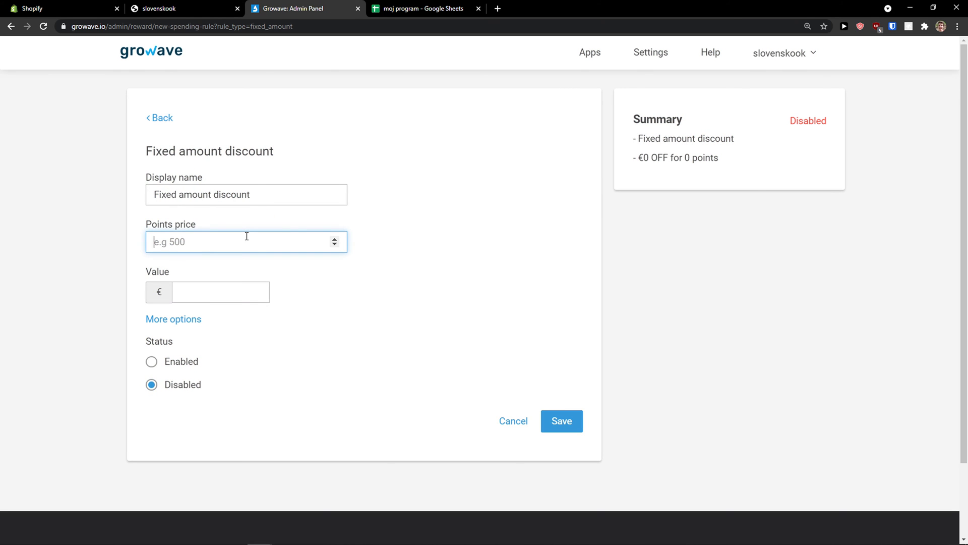
pyautogui.write('500')
pyautogui.click(223, 291)
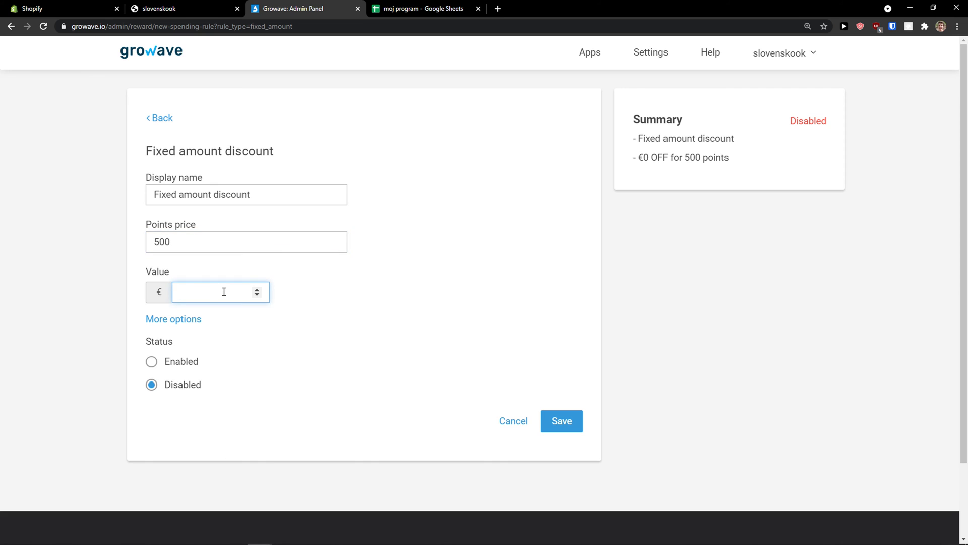
pyautogui.write('10')
pyautogui.click(378, 325)
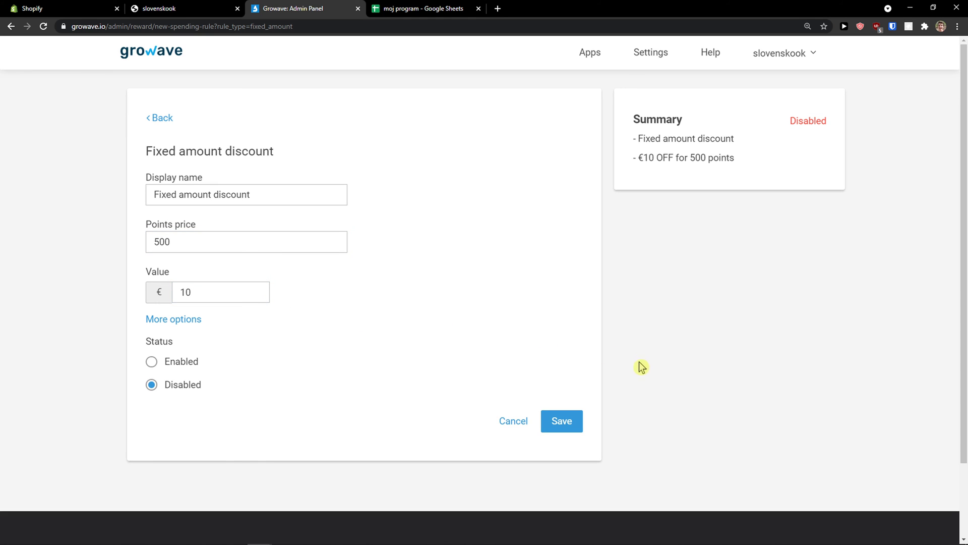
pyautogui.click(169, 361)
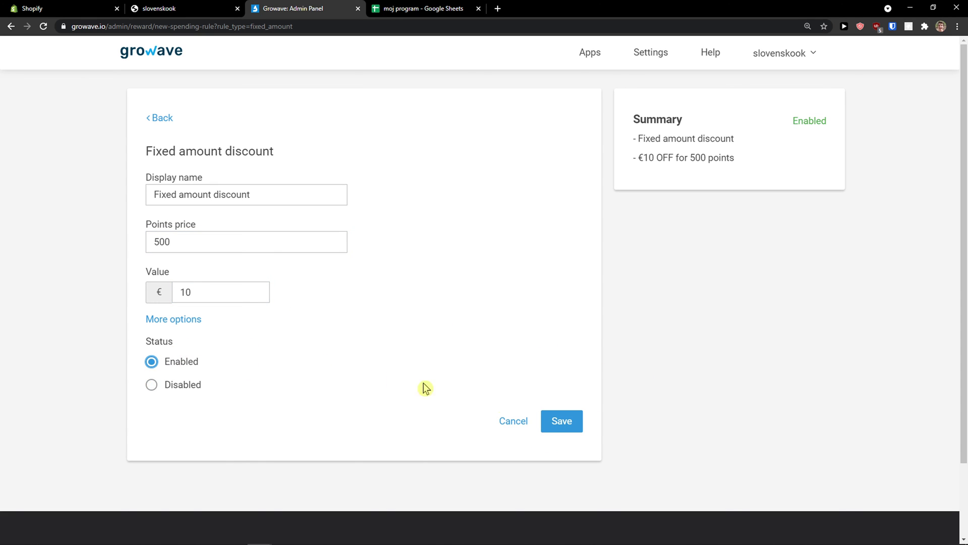
pyautogui.click(562, 420)
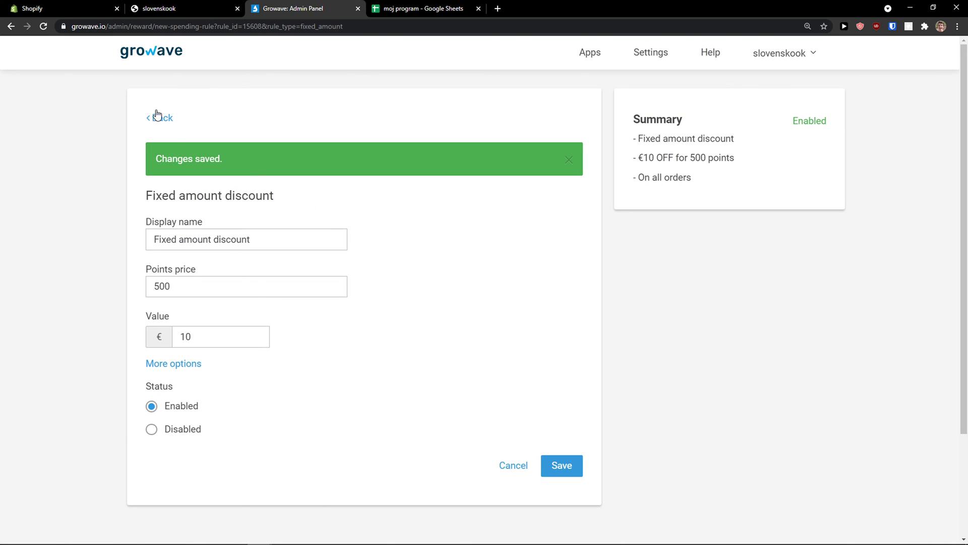
pyautogui.click(163, 126)
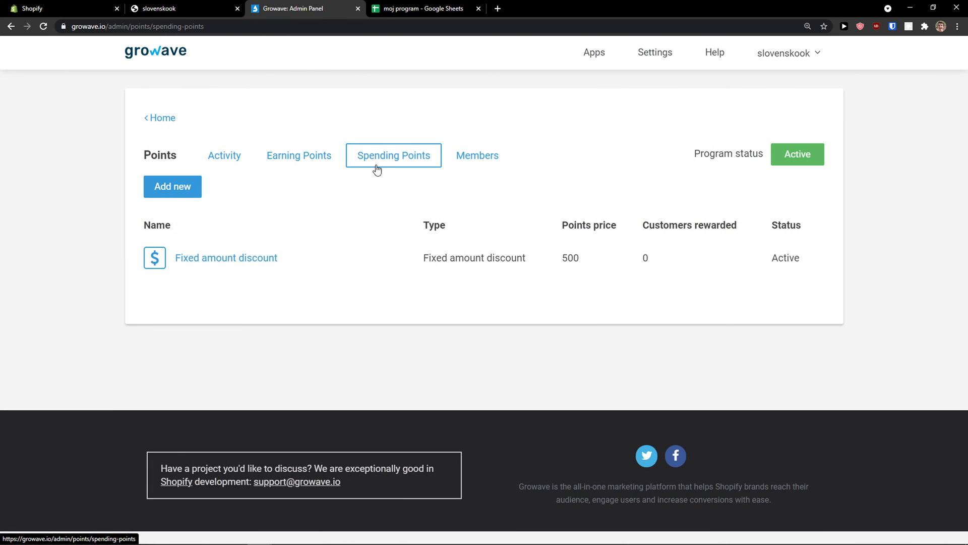
# Check the Earning Points, Spending Points and Members tabs, then go back to Rewards home.
pyautogui.click(310, 167)
pyautogui.moveTo(540, 260); pyautogui.dragTo(585, 257)
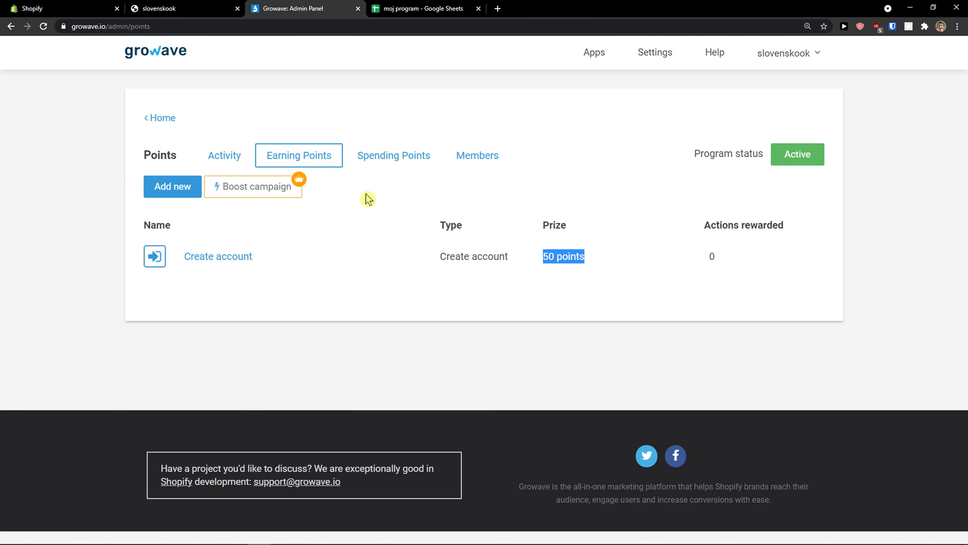
pyautogui.click(407, 169)
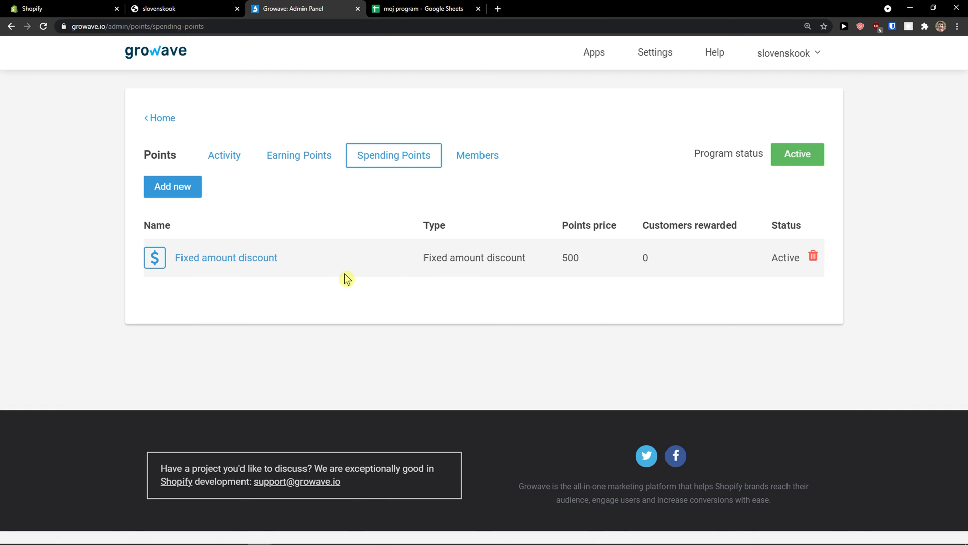
pyautogui.click(462, 161)
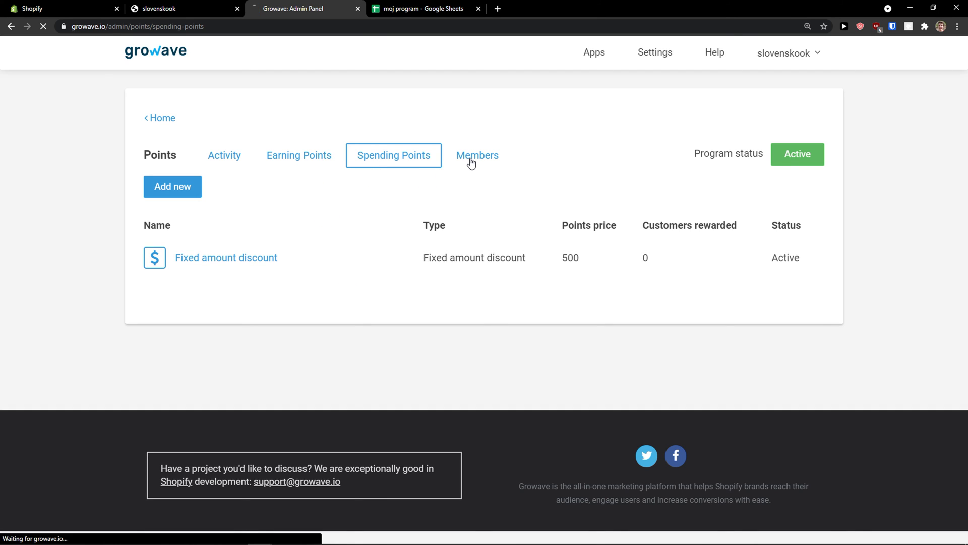
pyautogui.click(154, 124)
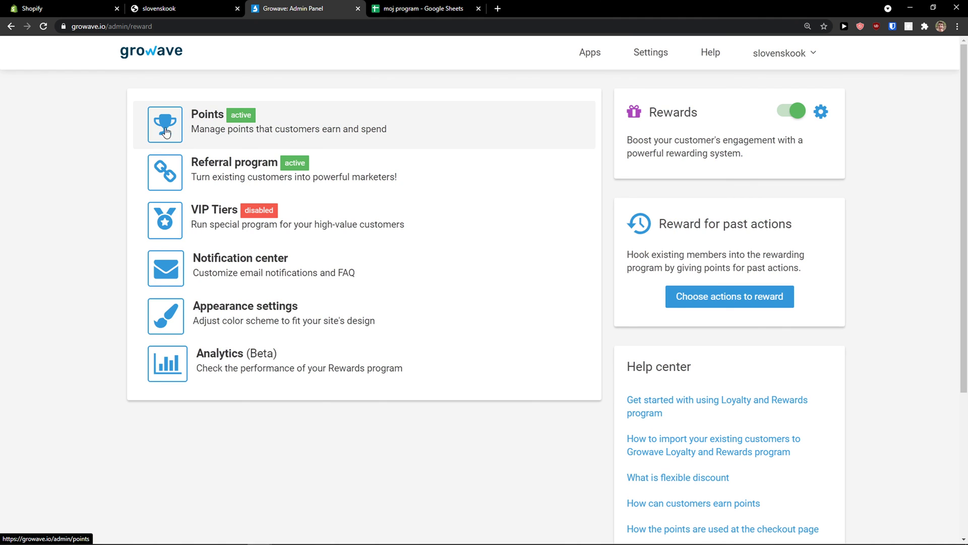
pyautogui.click(210, 165)
pyautogui.click(331, 158)
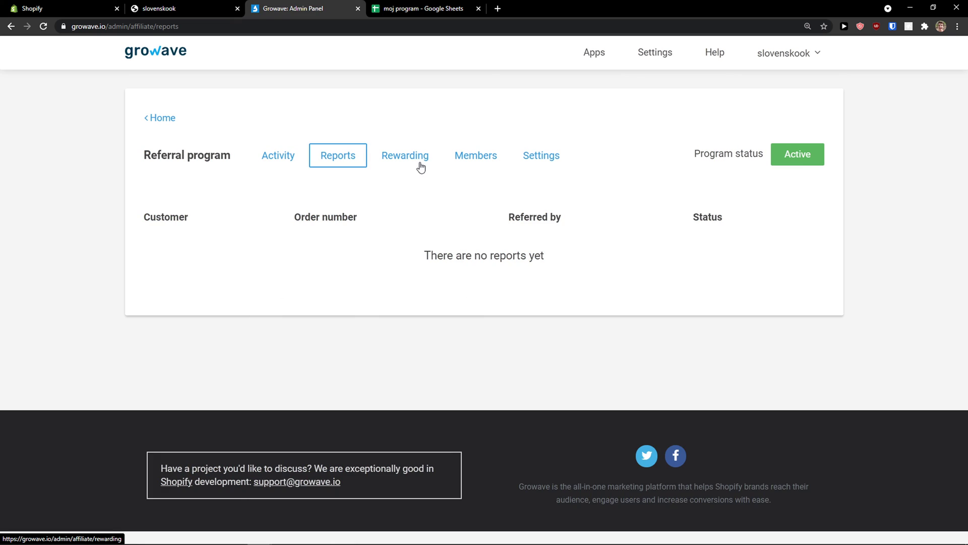
pyautogui.click(418, 166)
pyautogui.scroll(-1, 453, 268)
pyautogui.scroll(1, 452, 270)
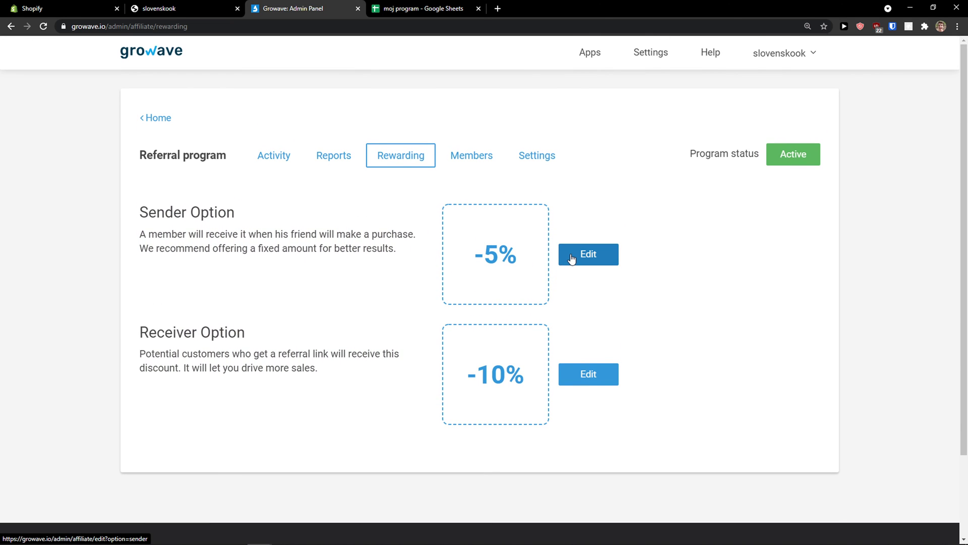
pyautogui.click(469, 165)
pyautogui.click(424, 157)
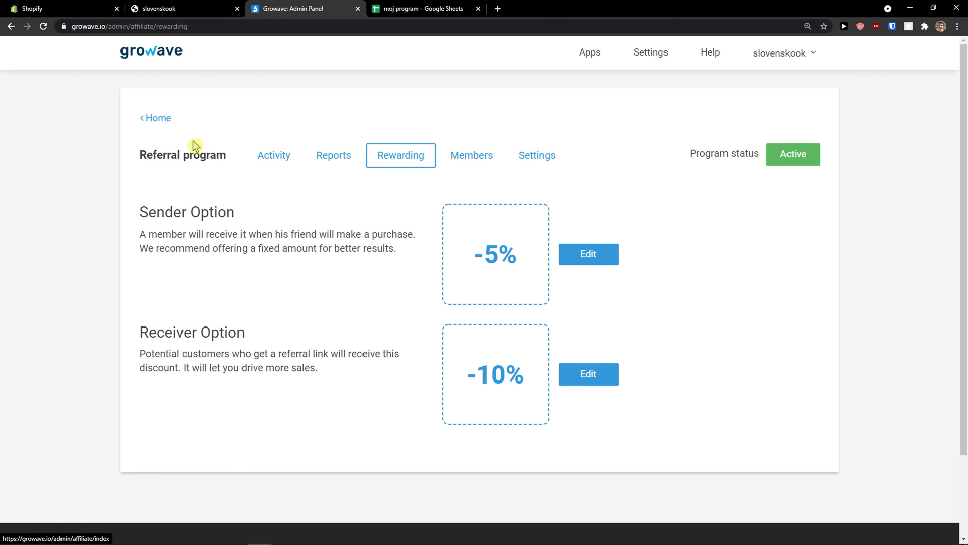
pyautogui.click(160, 120)
pyautogui.click(361, 213)
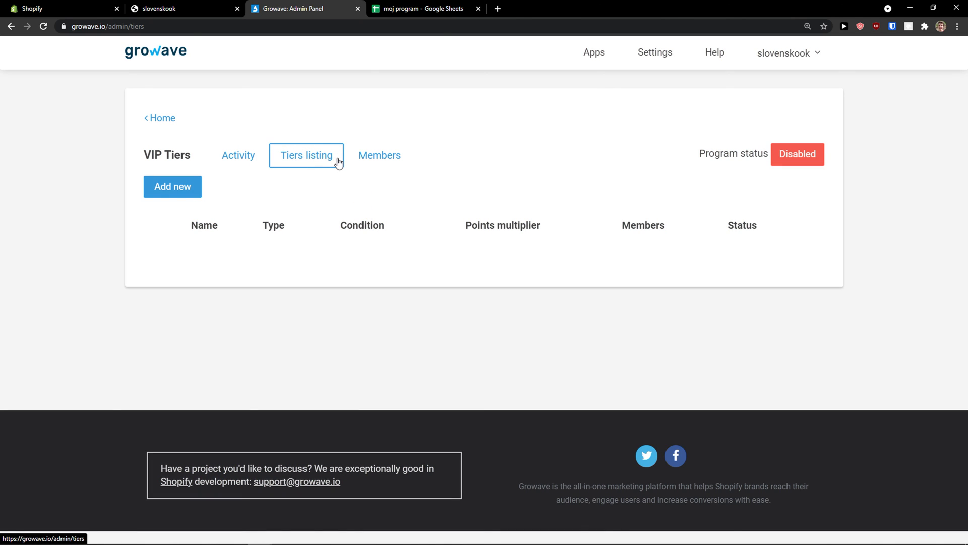
pyautogui.click(373, 160)
pyautogui.click(161, 120)
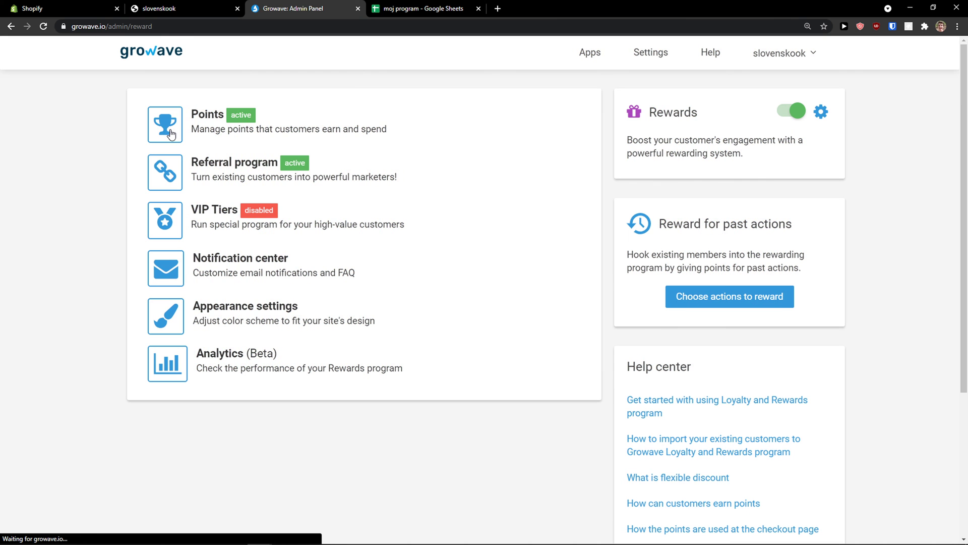
pyautogui.doubleClick(83, 30)
pyautogui.click(498, 8)
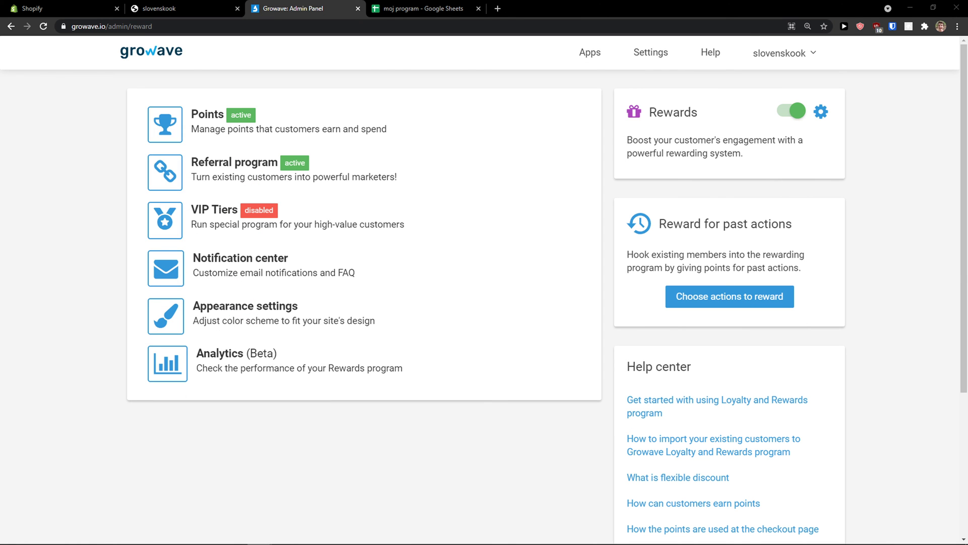